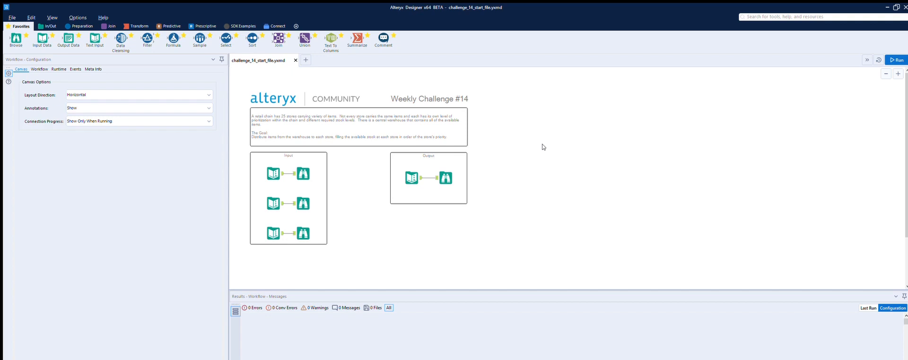
- Examine the three input tables: store priorities and locations, required items per store, and warehouse item counts
{"action": "left_click", "coordinate": [281, 163]}
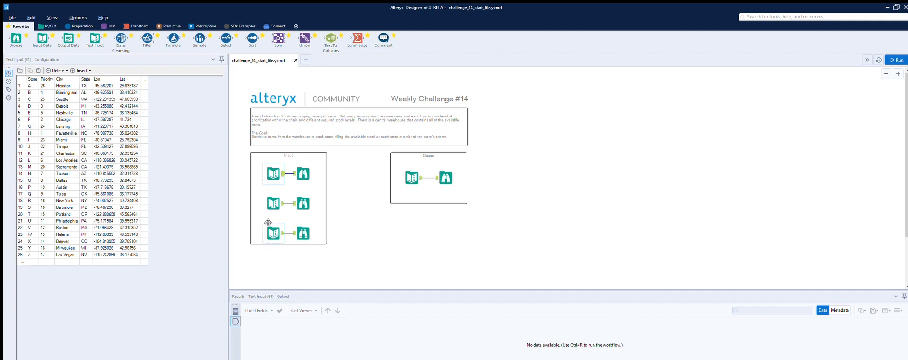
{"action": "left_click", "coordinate": [283, 194]}
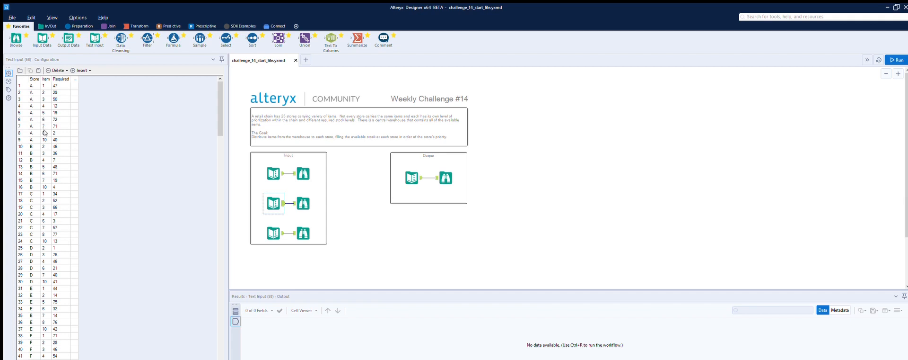
{"action": "left_click", "coordinate": [283, 224]}
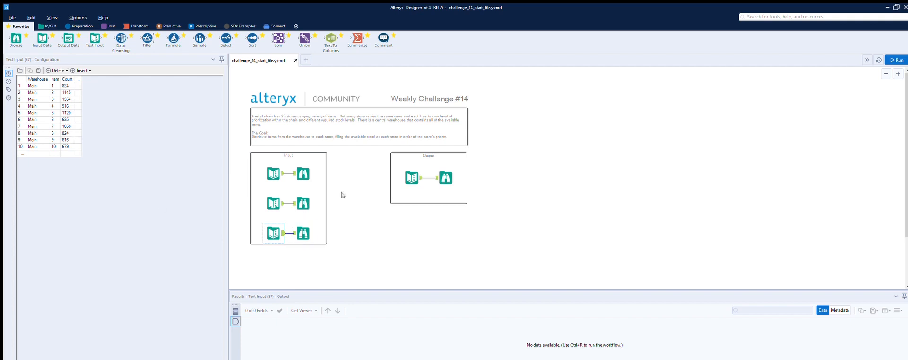
- Review the expected output table from start to end, comparing the Required and Assigned quantities per store and item
{"action": "left_click", "coordinate": [420, 169]}
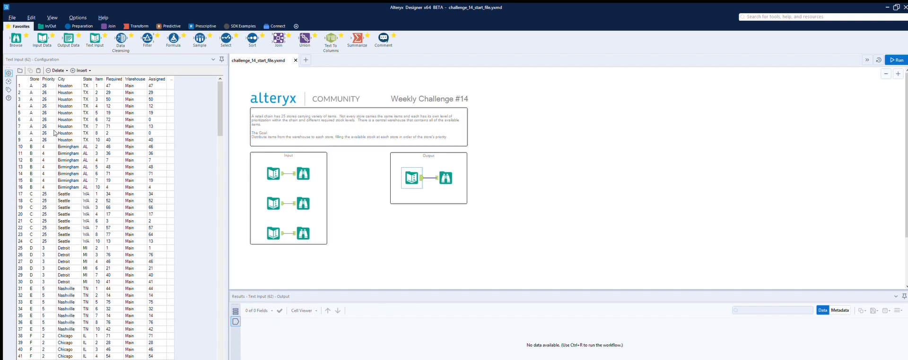
{"action": "scroll", "coordinate": [53, 130], "scroll_direction": "down", "scroll_amount": 20}
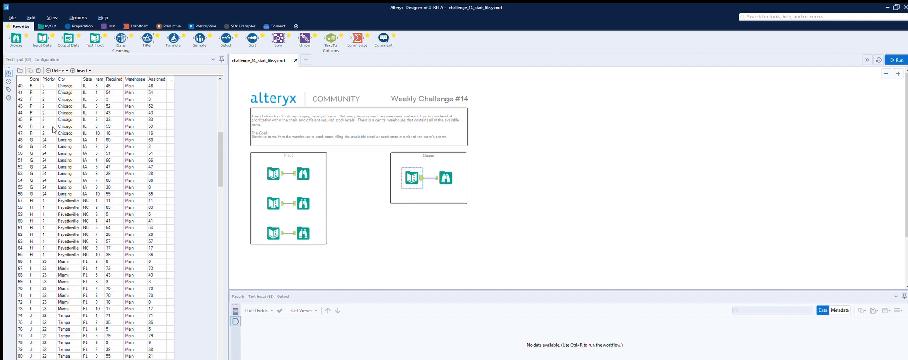
{"action": "scroll", "coordinate": [53, 129], "scroll_direction": "down", "scroll_amount": 19}
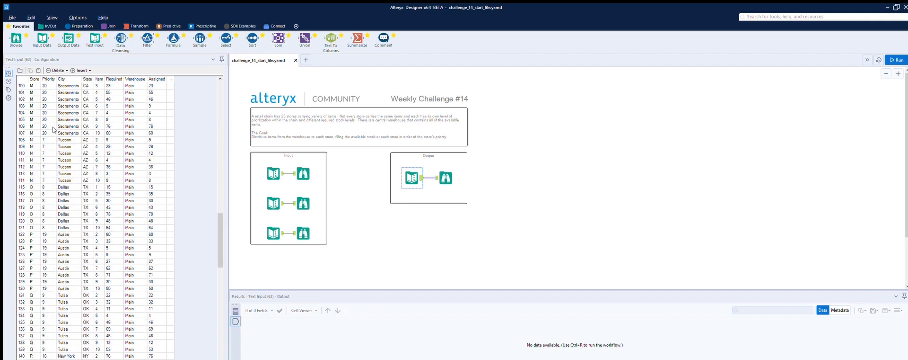
{"action": "scroll", "coordinate": [53, 129], "scroll_direction": "down", "scroll_amount": 12}
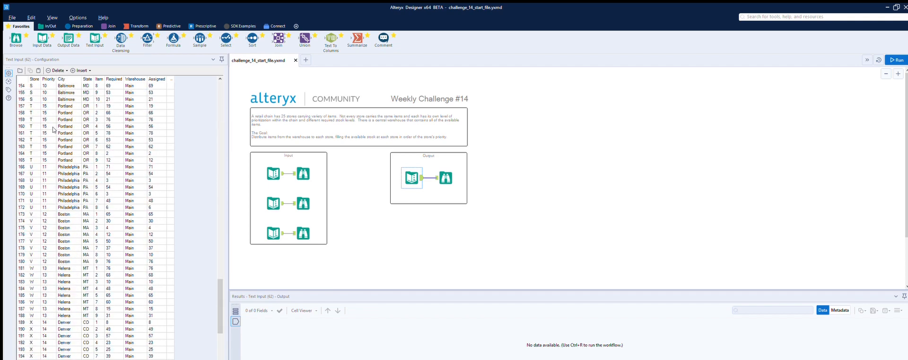
{"action": "scroll", "coordinate": [53, 129], "scroll_direction": "down", "scroll_amount": 1}
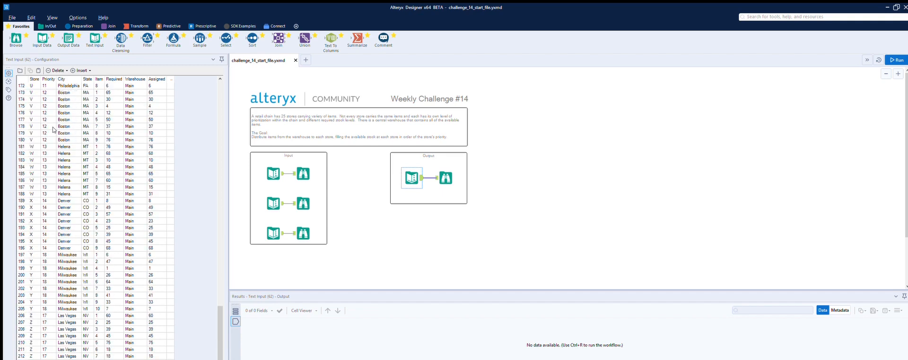
{"action": "scroll", "coordinate": [53, 129], "scroll_direction": "up", "scroll_amount": 6}
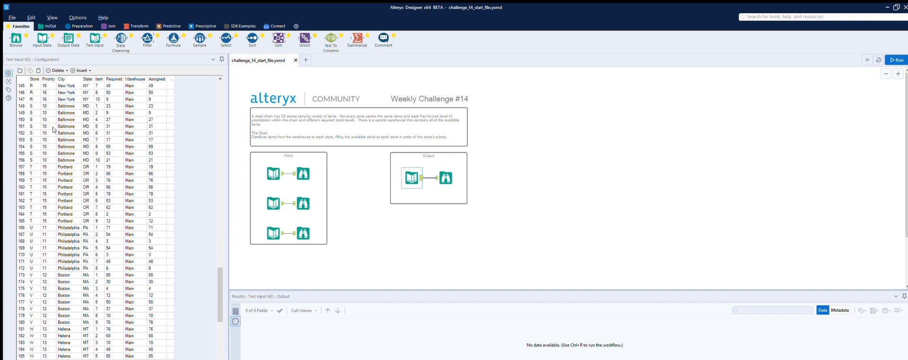
{"action": "scroll", "coordinate": [54, 129], "scroll_direction": "up", "scroll_amount": 8}
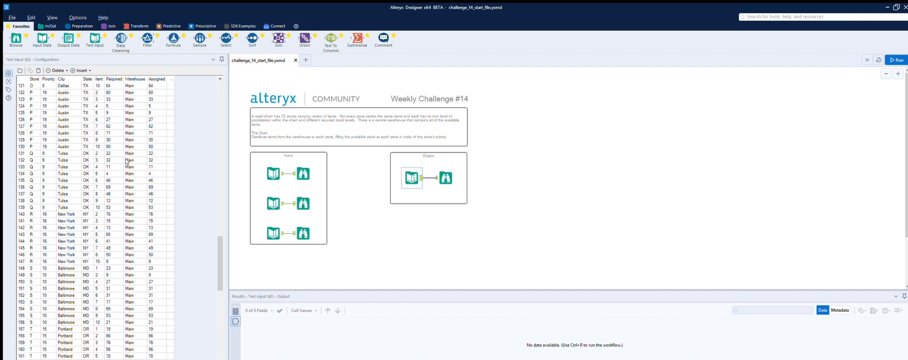
{"action": "left_click_drag", "start_coordinate": [221, 236], "coordinate": [221, 85]}
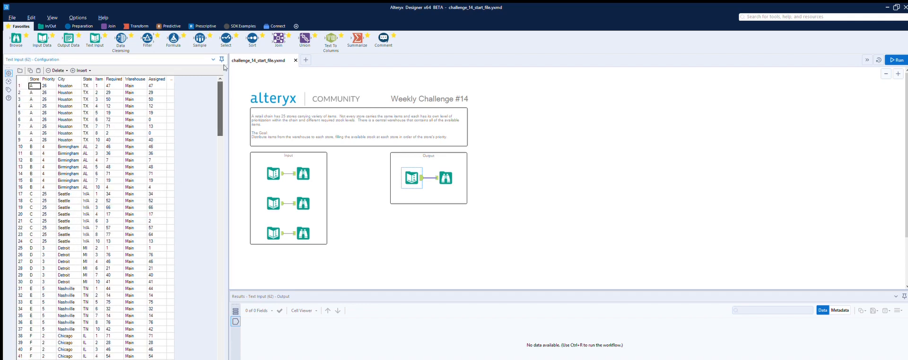
- Add a Join tool below the containers, feeding the store details into its left input and the store requirements into its right input
{"action": "left_click", "coordinate": [282, 194]}
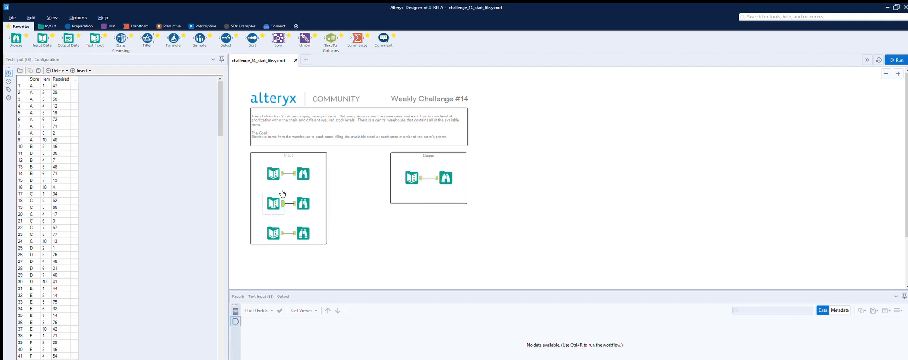
{"action": "left_click", "coordinate": [282, 164]}
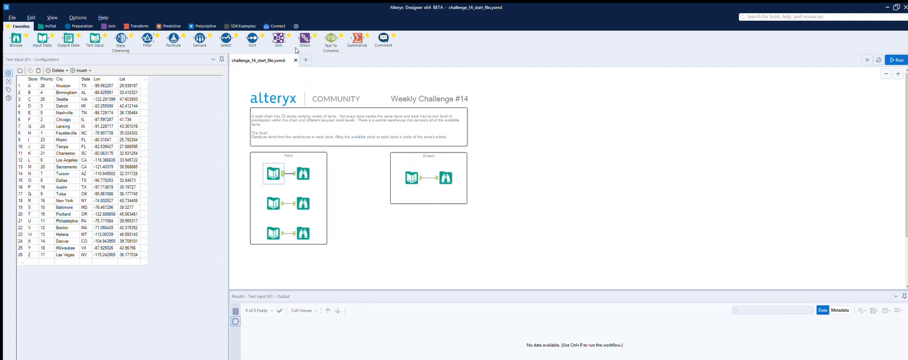
{"action": "left_click_drag", "start_coordinate": [279, 36], "coordinate": [378, 248]}
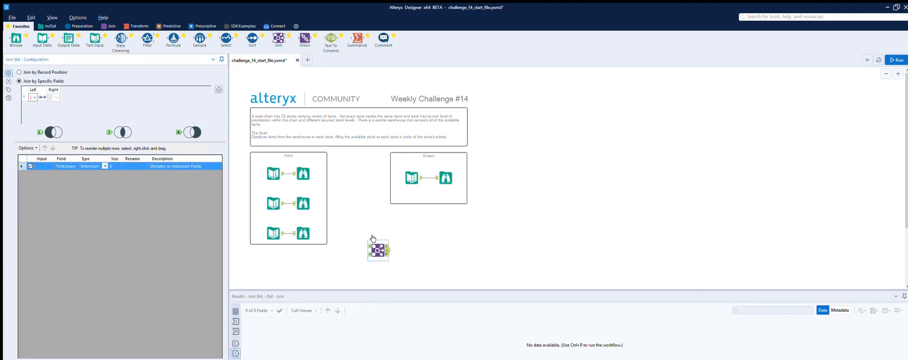
{"action": "left_click_drag", "start_coordinate": [284, 174], "coordinate": [367, 237]}
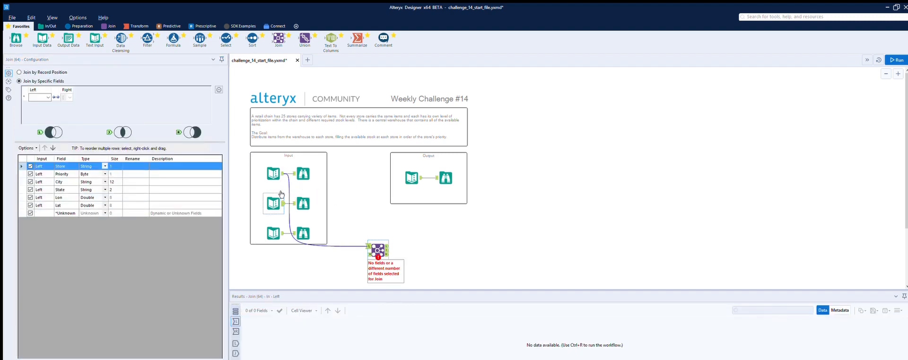
{"action": "left_click_drag", "start_coordinate": [284, 203], "coordinate": [368, 254]}
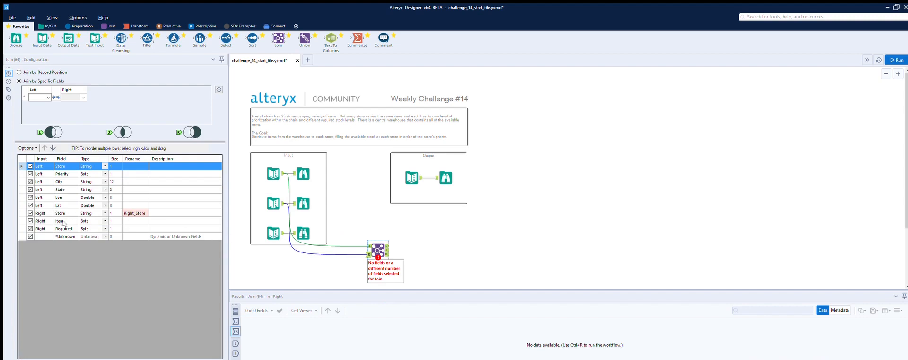
- Join the two inputs on the Store field and exclude the duplicate right-hand Store field
{"action": "left_click", "coordinate": [30, 212]}
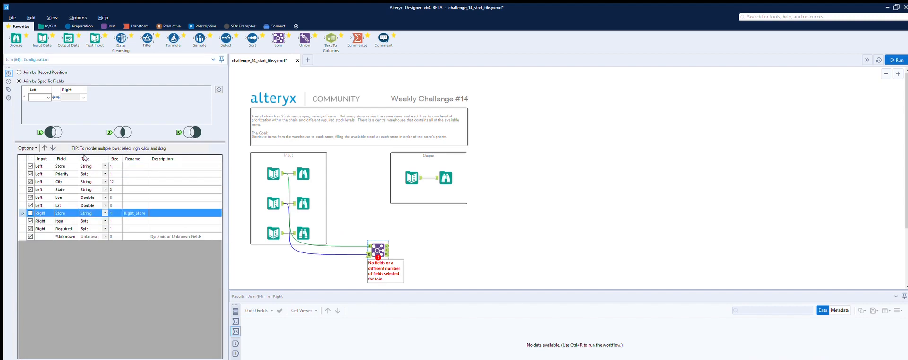
{"action": "left_click", "coordinate": [48, 97]}
{"action": "left_click", "coordinate": [41, 96]}
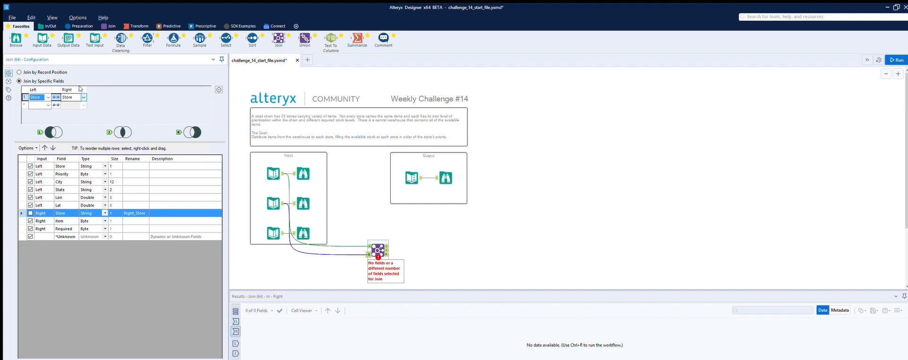
{"action": "left_click", "coordinate": [39, 105]}
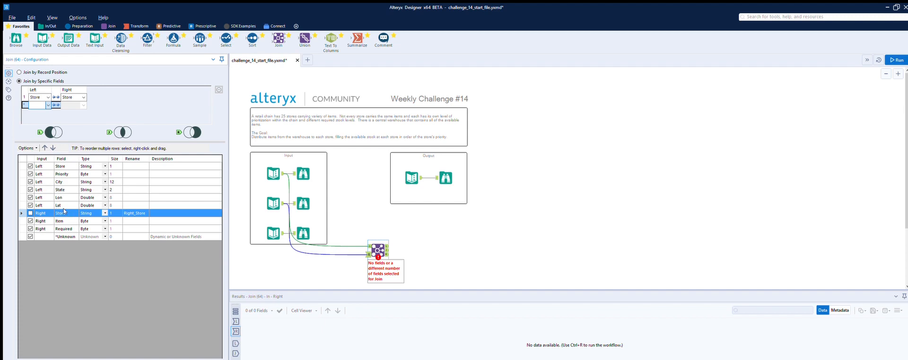
- Check the join's fields against the expected output and exclude Lon and Lat from the join
{"action": "left_click", "coordinate": [281, 164]}
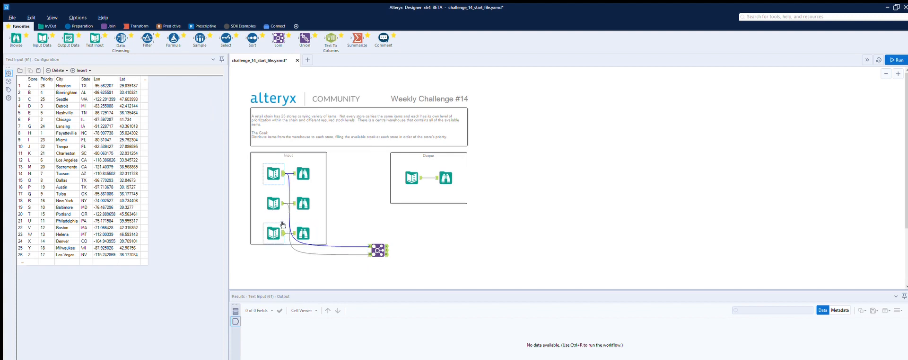
{"action": "left_click", "coordinate": [378, 250]}
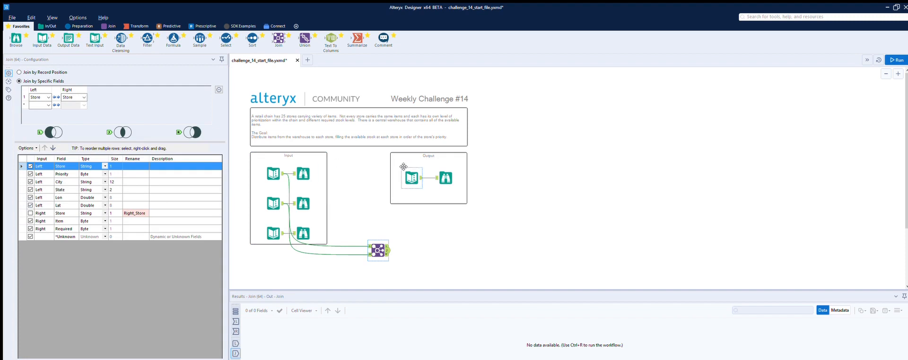
{"action": "left_click", "coordinate": [420, 168]}
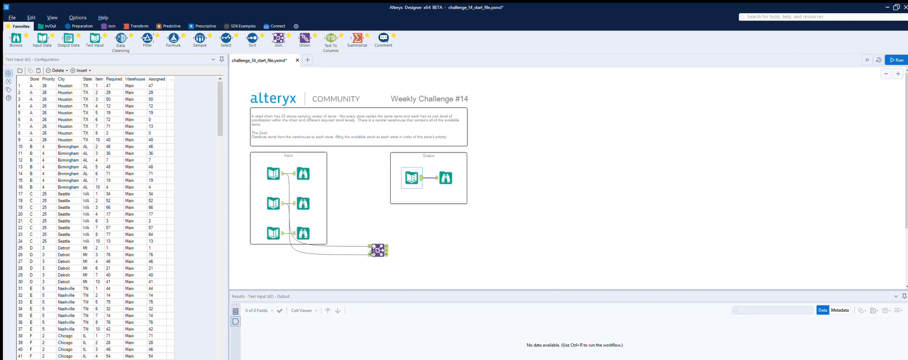
{"action": "left_click", "coordinate": [377, 243]}
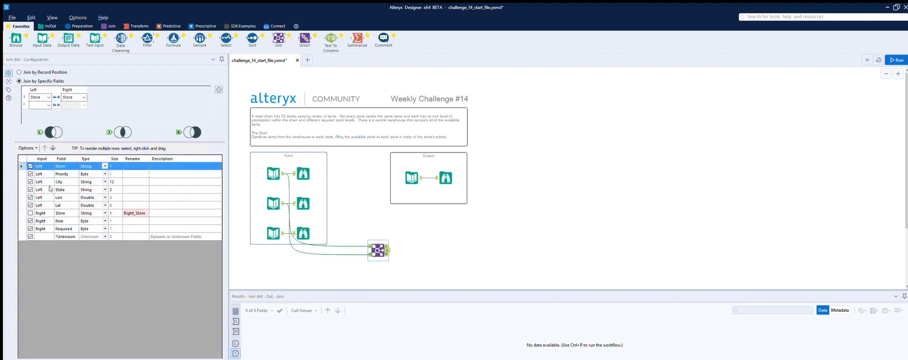
{"action": "left_click", "coordinate": [30, 212]}
{"action": "left_click", "coordinate": [31, 204]}
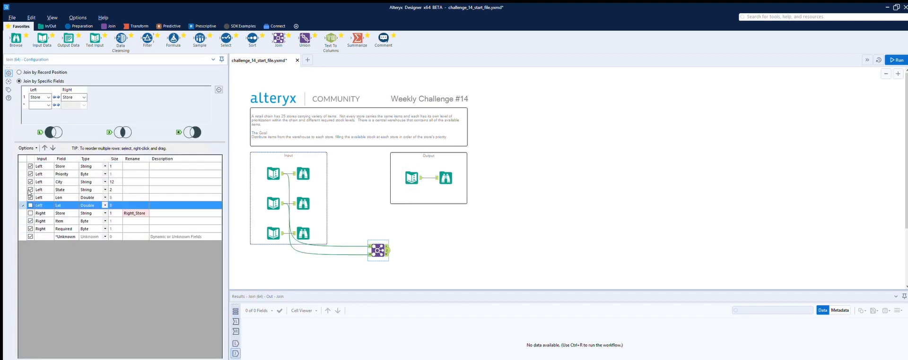
{"action": "left_click", "coordinate": [30, 197]}
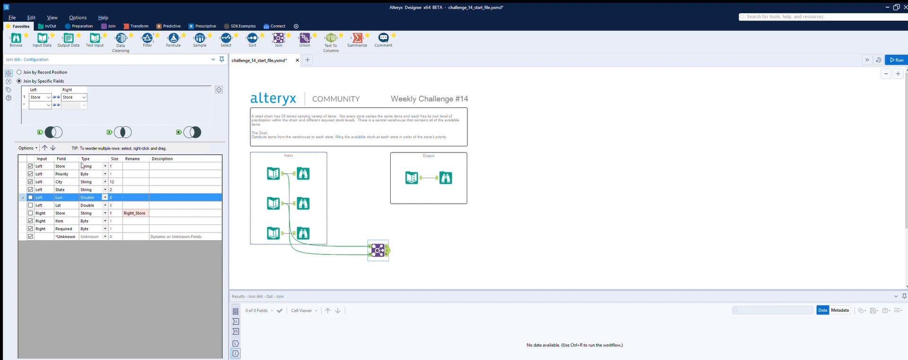
- Change the data types of the Priority, Item and Required fields to Int32 in the join
{"action": "left_click", "coordinate": [98, 173]}
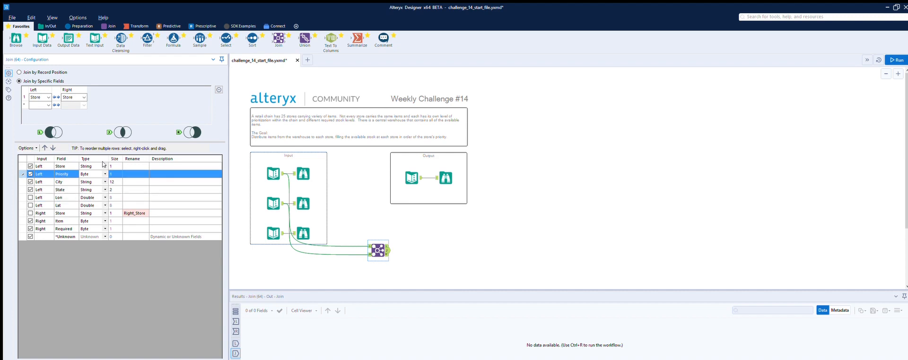
{"action": "left_click", "coordinate": [91, 186]}
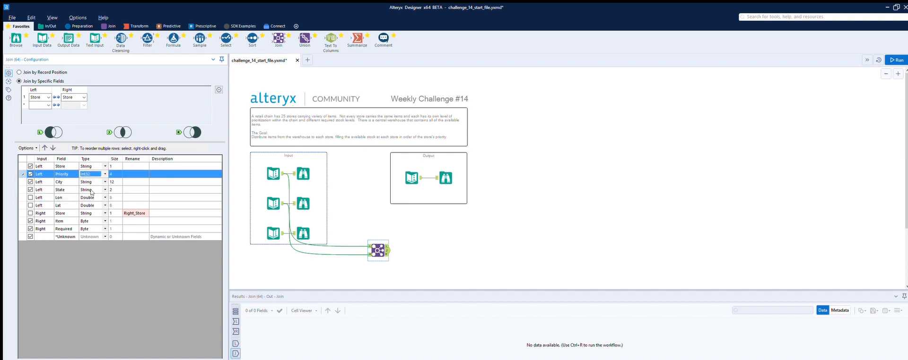
{"action": "left_click", "coordinate": [101, 220]}
{"action": "left_click", "coordinate": [91, 233]}
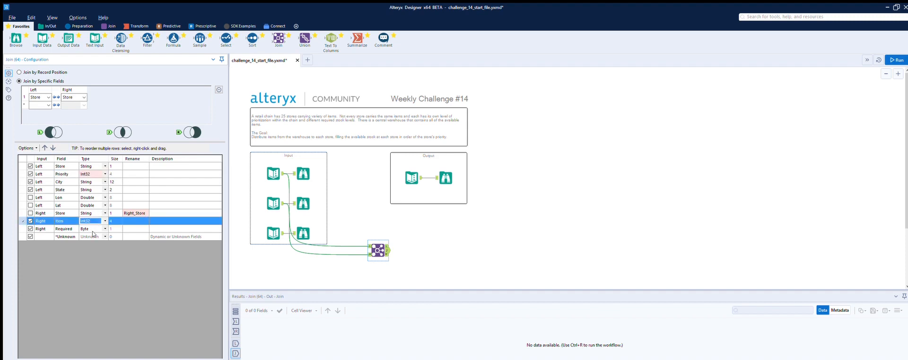
{"action": "left_click", "coordinate": [101, 227]}
{"action": "left_click", "coordinate": [89, 240]}
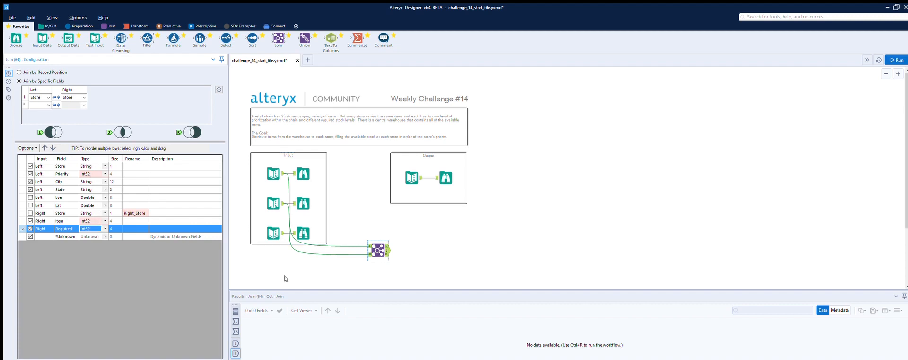
- Run the workflow and compare the joined records with the expected output data
{"action": "left_click", "coordinate": [450, 259]}
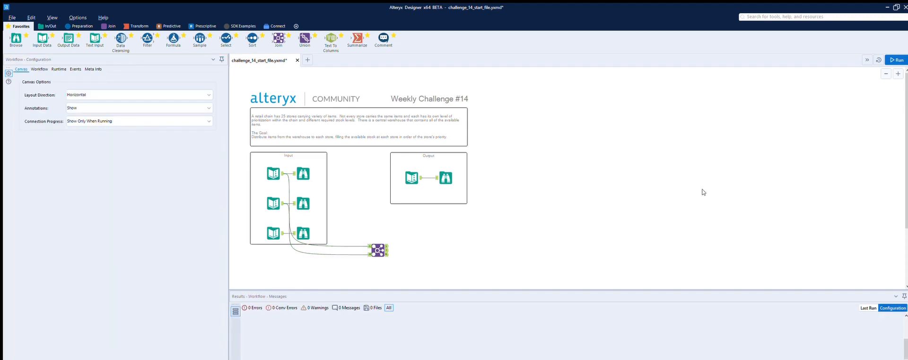
{"action": "left_click", "coordinate": [896, 60]}
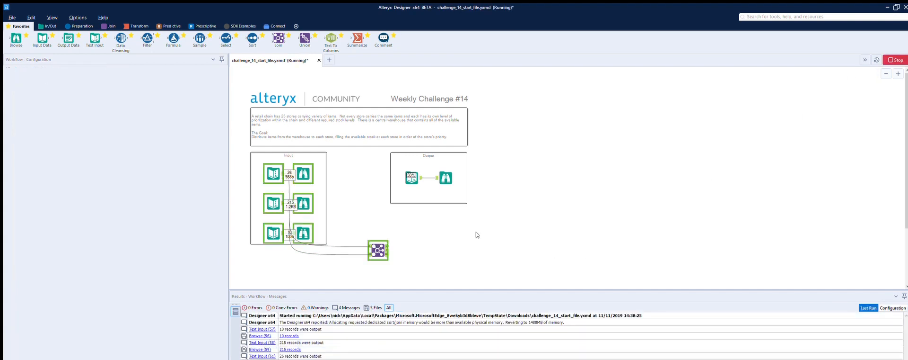
{"action": "left_click", "coordinate": [387, 242]}
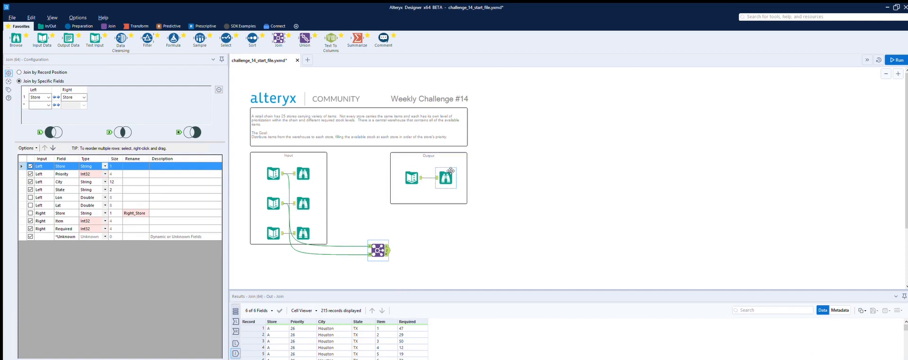
{"action": "left_click", "coordinate": [450, 171]}
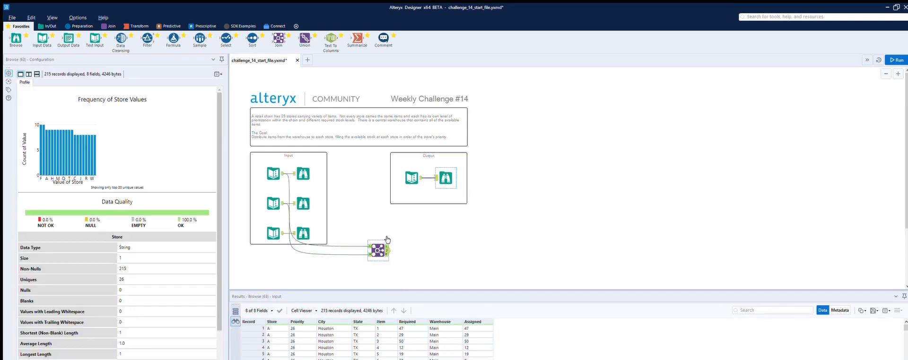
{"action": "left_click", "coordinate": [378, 249]}
{"action": "left_click", "coordinate": [449, 171]}
{"action": "left_click", "coordinate": [388, 248]}
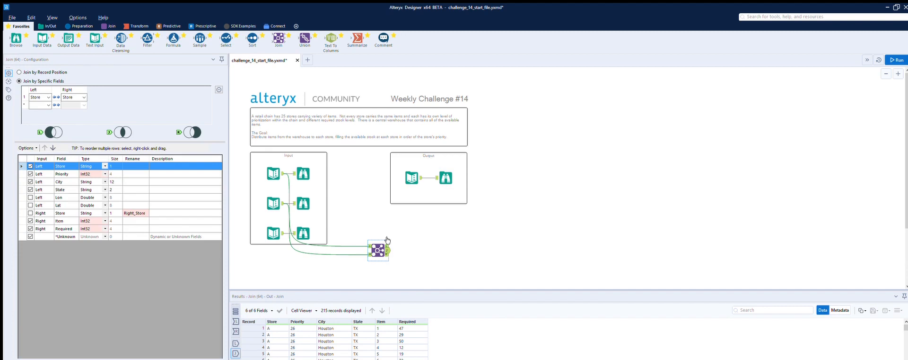
{"action": "left_click", "coordinate": [445, 178]}
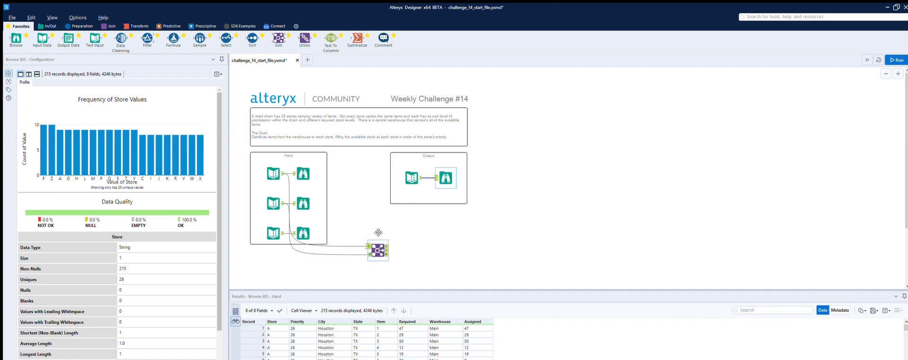
- Compare the joined records with the expected output data and the warehouse stock counts per item
{"action": "left_click", "coordinate": [378, 250]}
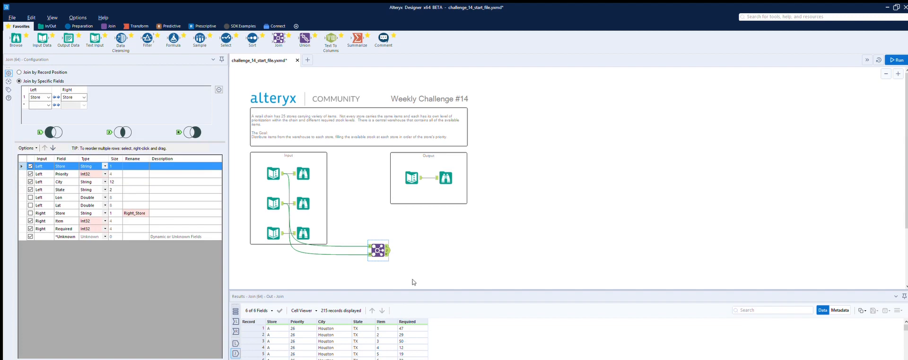
{"action": "scroll", "coordinate": [440, 227], "scroll_direction": "down", "scroll_amount": 1}
{"action": "left_click", "coordinate": [446, 164]}
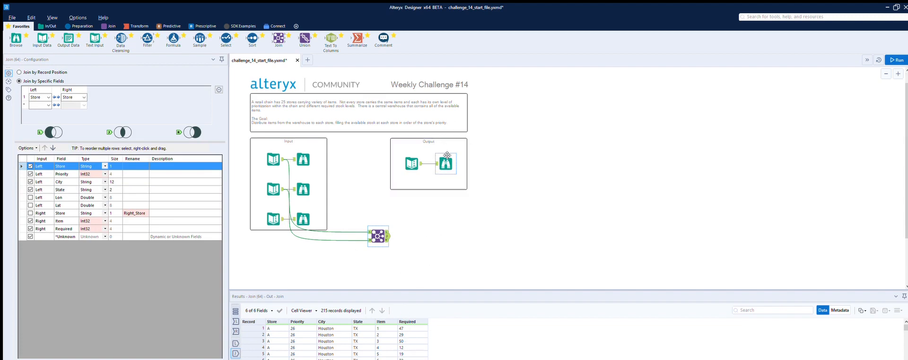
{"action": "left_click", "coordinate": [378, 235]}
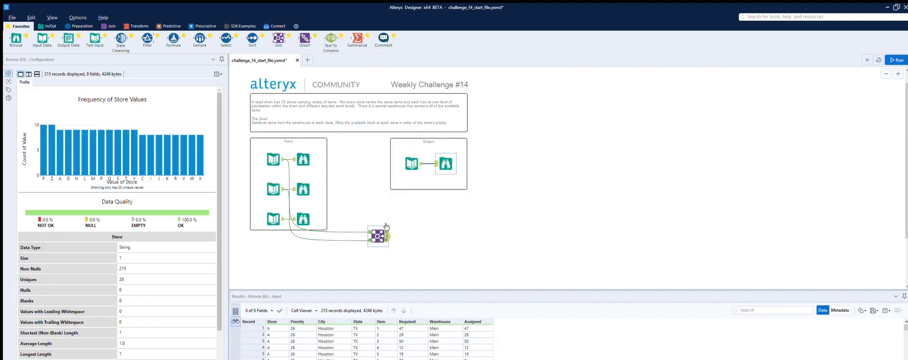
{"action": "left_click", "coordinate": [282, 211]}
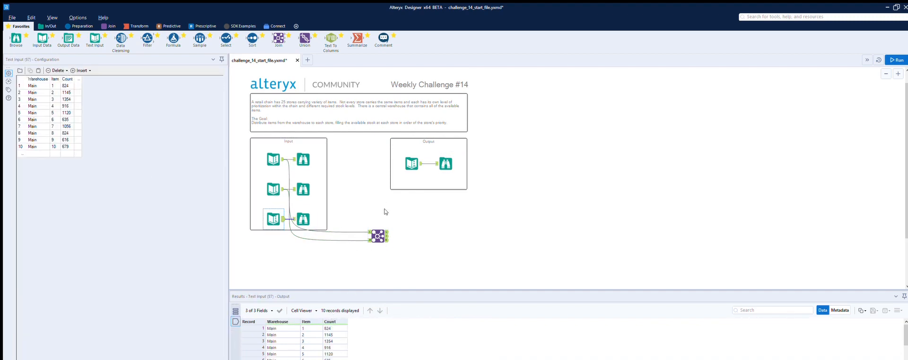
{"action": "left_click", "coordinate": [382, 231]}
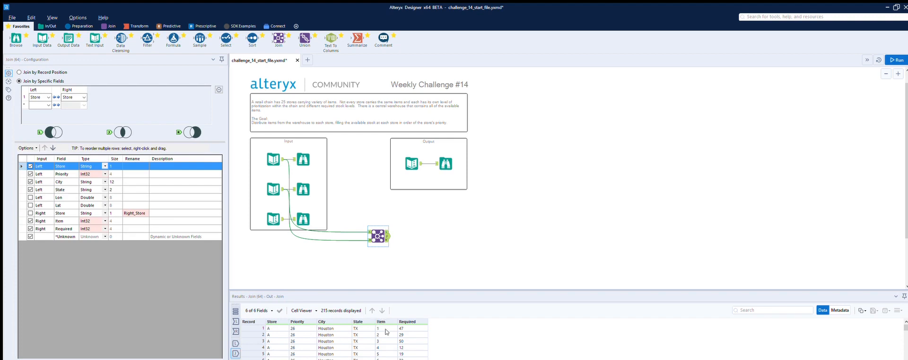
- Add a Sort tool after the join, sorting by Item ascending and by Priority ascending
{"action": "left_click_drag", "start_coordinate": [258, 32], "coordinate": [425, 234]}
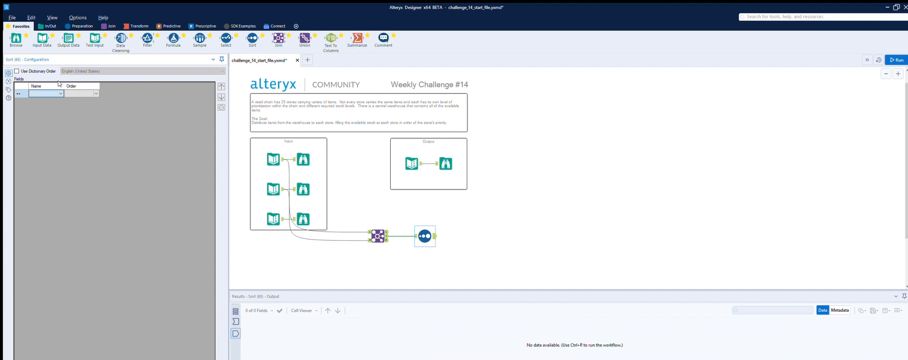
{"action": "left_click", "coordinate": [45, 106]}
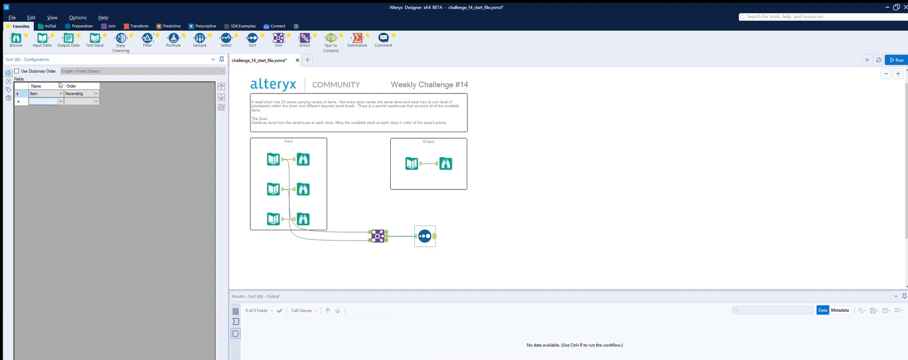
{"action": "left_click", "coordinate": [57, 100]}
{"action": "left_click", "coordinate": [585, 239]}
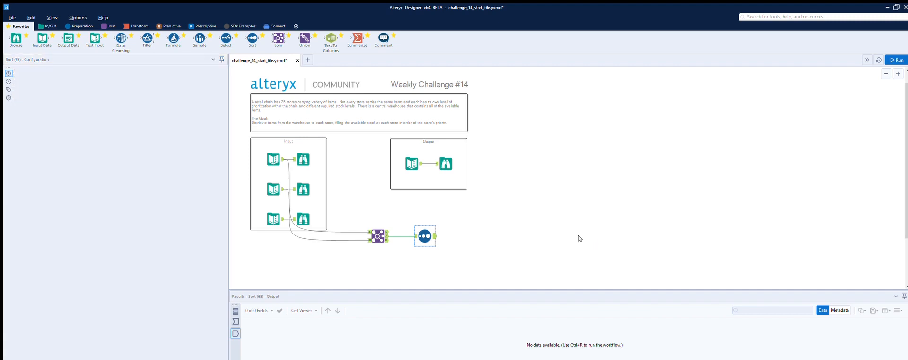
- Run the workflow and review the Item, Priority and Required values in the sorted records
{"action": "left_click", "coordinate": [894, 60]}
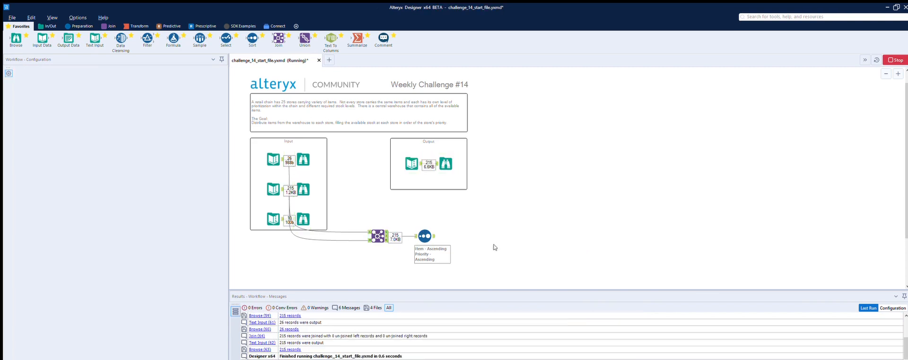
{"action": "left_click", "coordinate": [432, 231]}
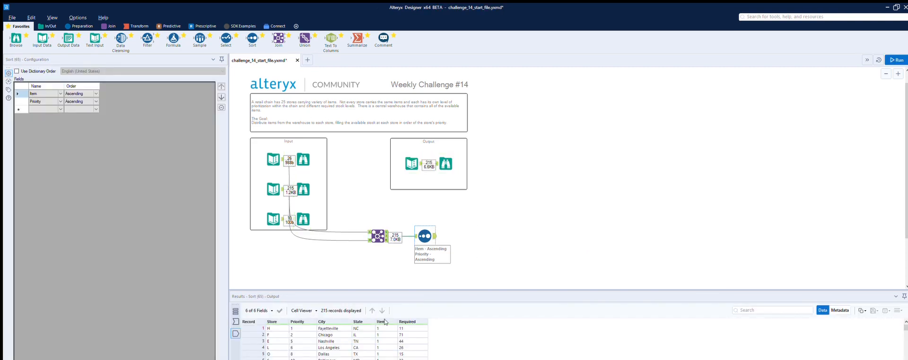
{"action": "scroll", "coordinate": [384, 318], "scroll_direction": "down", "scroll_amount": 2}
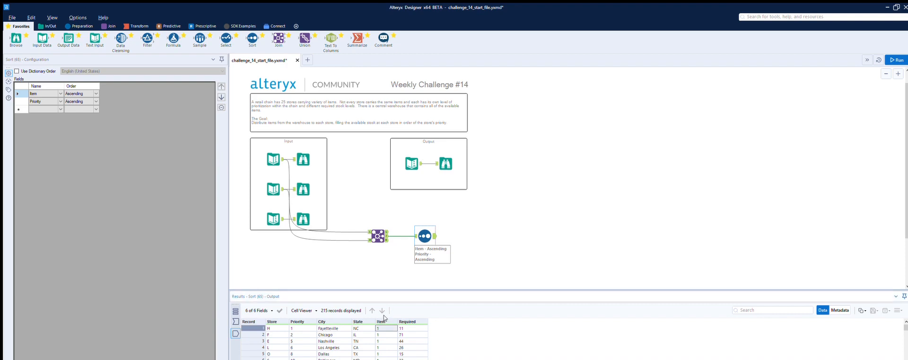
{"action": "scroll", "coordinate": [385, 318], "scroll_direction": "down", "scroll_amount": 4}
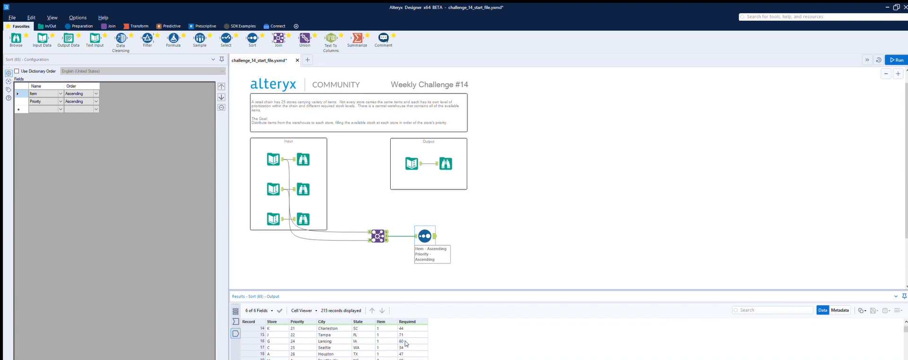
{"action": "scroll", "coordinate": [405, 343], "scroll_direction": "down", "scroll_amount": 1}
{"action": "scroll", "coordinate": [405, 343], "scroll_direction": "up", "scroll_amount": 6}
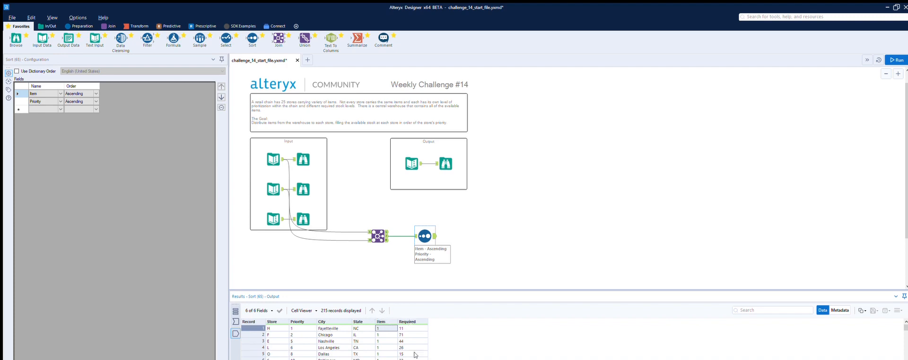
{"action": "scroll", "coordinate": [412, 328], "scroll_direction": "down", "scroll_amount": 2}
{"action": "scroll", "coordinate": [409, 326], "scroll_direction": "up", "scroll_amount": 2}
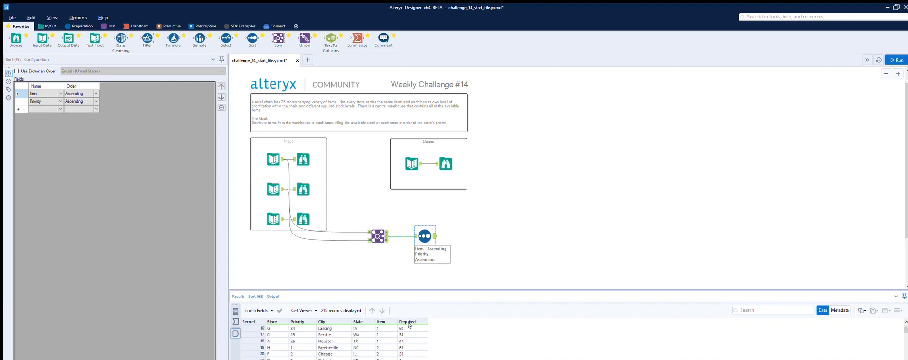
{"action": "left_click", "coordinate": [387, 327]}
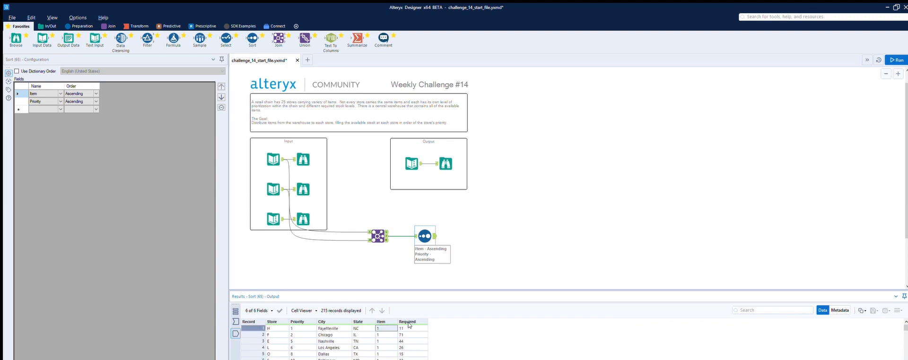
- Add a Running Total tool after the sort, grouped by Item and totalling the Required field
{"action": "left_click", "coordinate": [137, 26]}
{"action": "left_click_drag", "start_coordinate": [94, 41], "coordinate": [472, 227]}
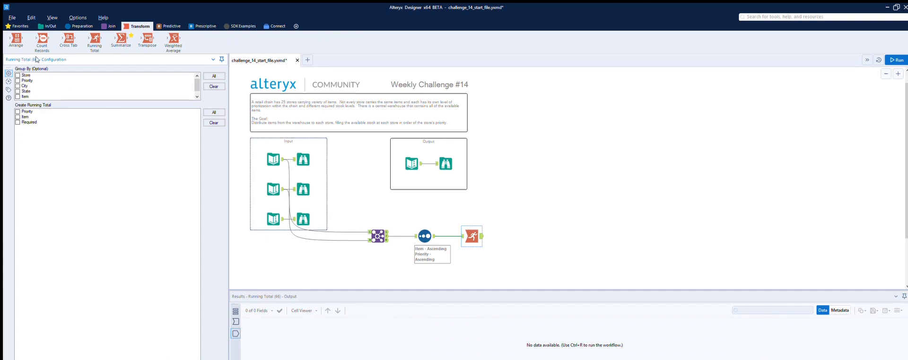
{"action": "left_click", "coordinate": [17, 96]}
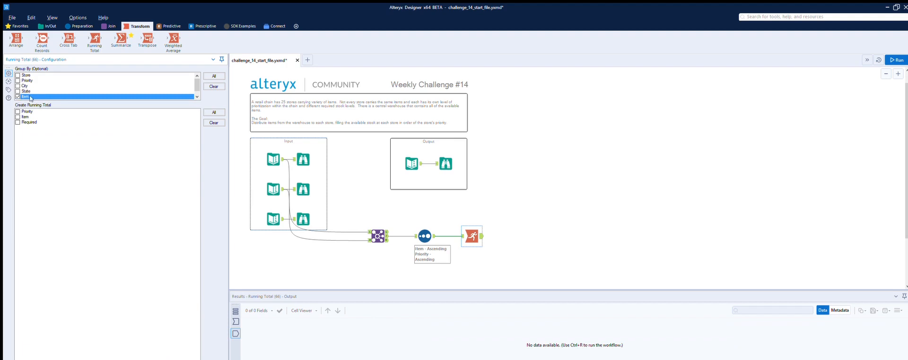
{"action": "left_click", "coordinate": [18, 123]}
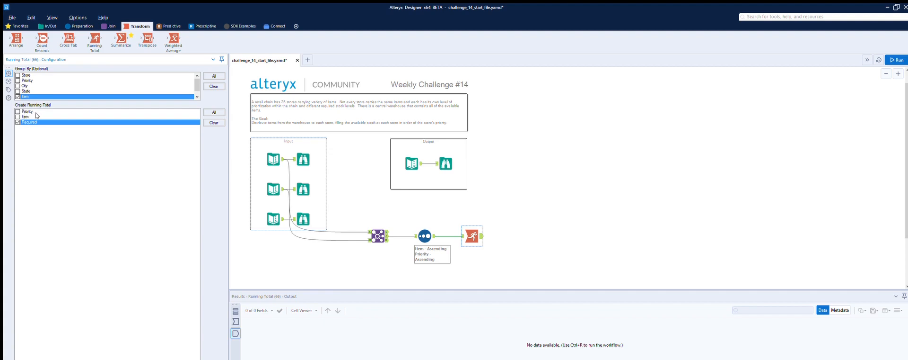
- Run the workflow and inspect the running total of Required for the first item
{"action": "left_click", "coordinate": [900, 58]}
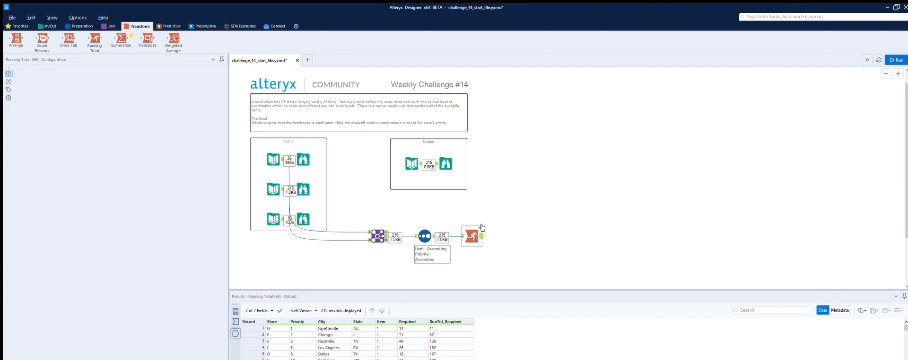
{"action": "left_click", "coordinate": [475, 228]}
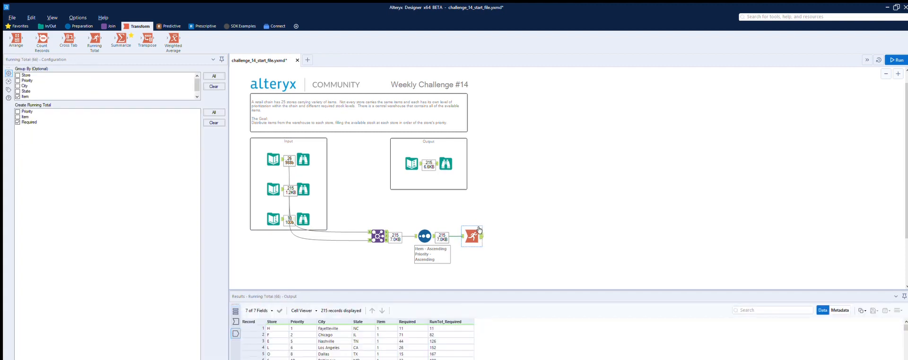
{"action": "scroll", "coordinate": [444, 322], "scroll_direction": "down", "scroll_amount": 4}
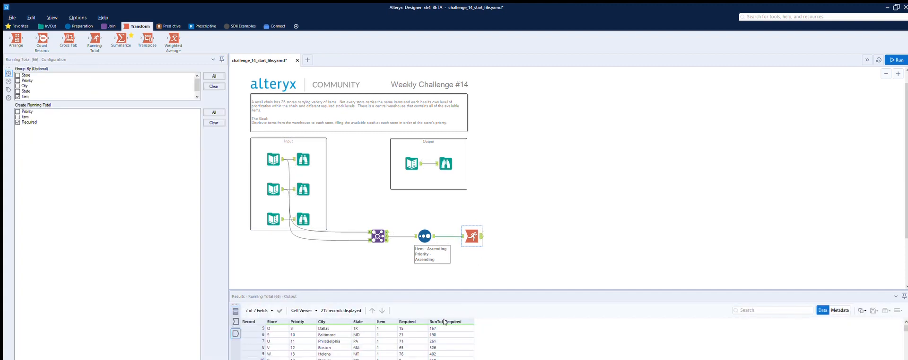
{"action": "scroll", "coordinate": [444, 323], "scroll_direction": "down", "scroll_amount": 1}
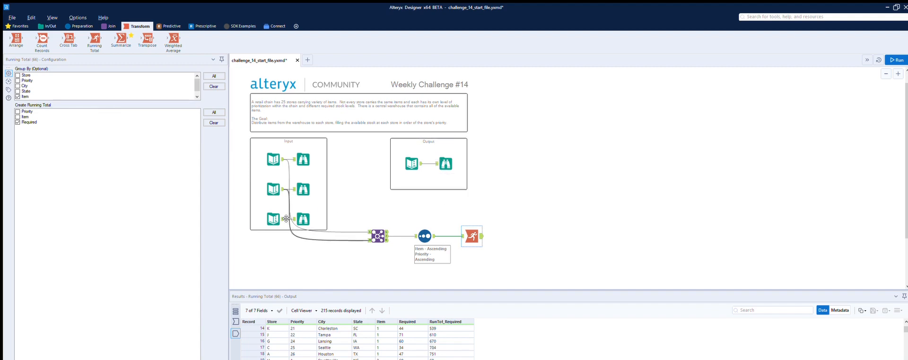
- Compare each item's final running total of required stock with the warehouse's available count
{"action": "left_click", "coordinate": [303, 211]}
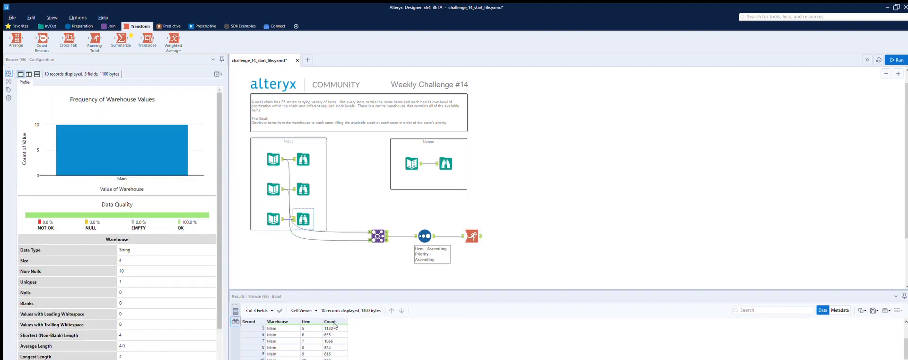
{"action": "scroll", "coordinate": [334, 326], "scroll_direction": "up", "scroll_amount": 2}
{"action": "left_click", "coordinate": [472, 235]}
{"action": "scroll", "coordinate": [444, 330], "scroll_direction": "down", "scroll_amount": 20}
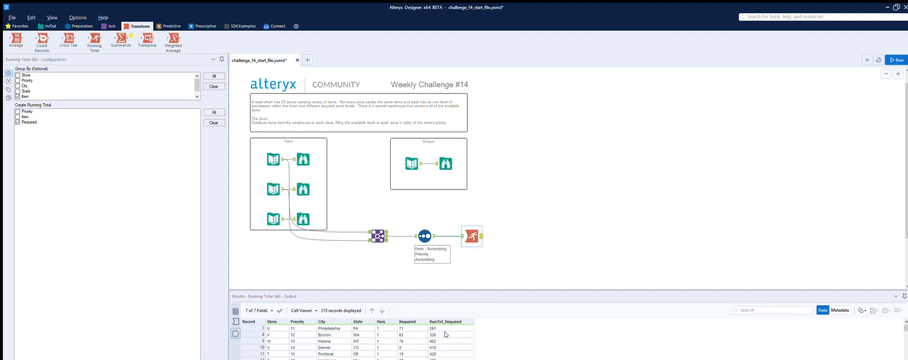
{"action": "scroll", "coordinate": [443, 329], "scroll_direction": "down", "scroll_amount": 18}
{"action": "scroll", "coordinate": [443, 330], "scroll_direction": "down", "scroll_amount": 3}
{"action": "left_click", "coordinate": [434, 345]}
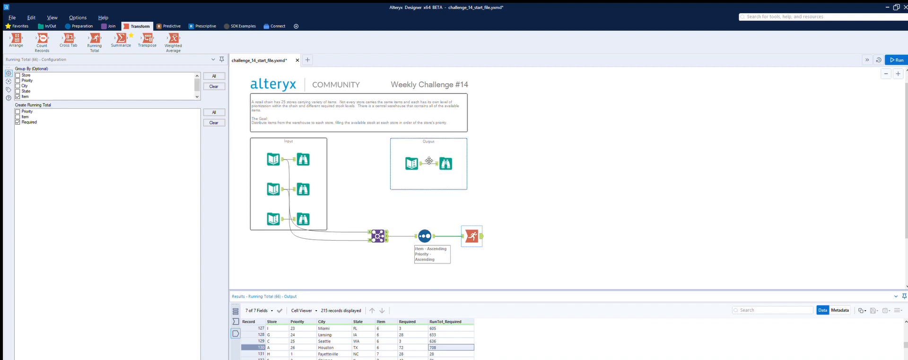
{"action": "left_click", "coordinate": [309, 209]}
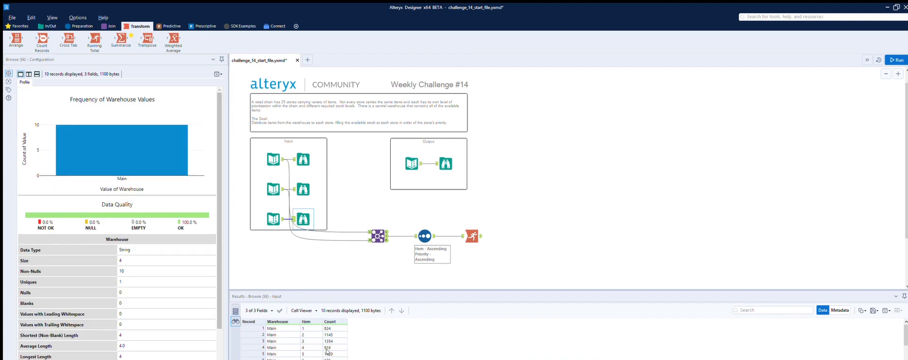
{"action": "left_click", "coordinate": [479, 227]}
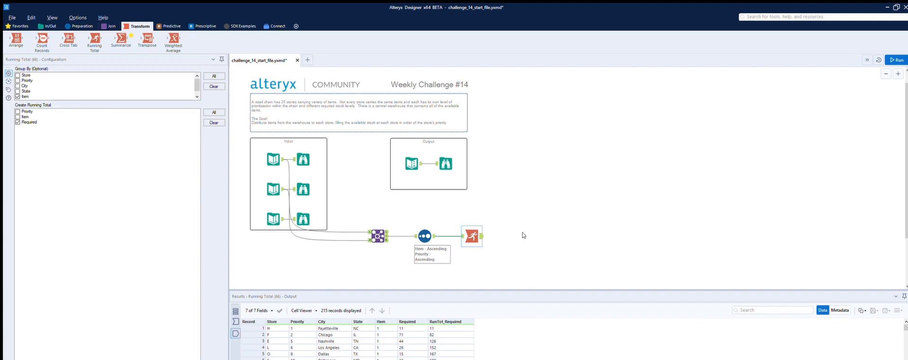
- Add a Join tool combining the running total output with the warehouse stock input, excluding the duplicate right-hand Item field
{"action": "left_click", "coordinate": [110, 26]}
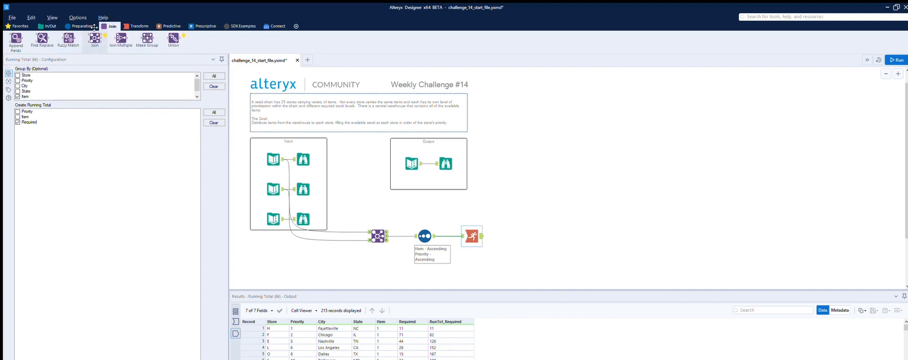
{"action": "left_click_drag", "start_coordinate": [94, 40], "coordinate": [523, 240]}
{"action": "left_click_drag", "start_coordinate": [283, 218], "coordinate": [514, 244]}
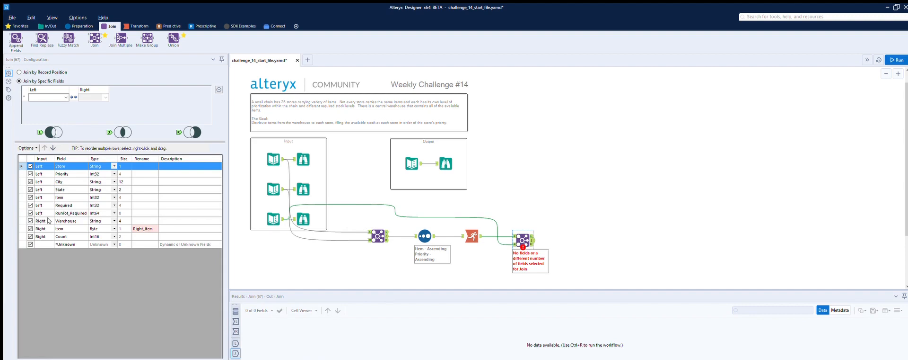
{"action": "left_click", "coordinate": [30, 229]}
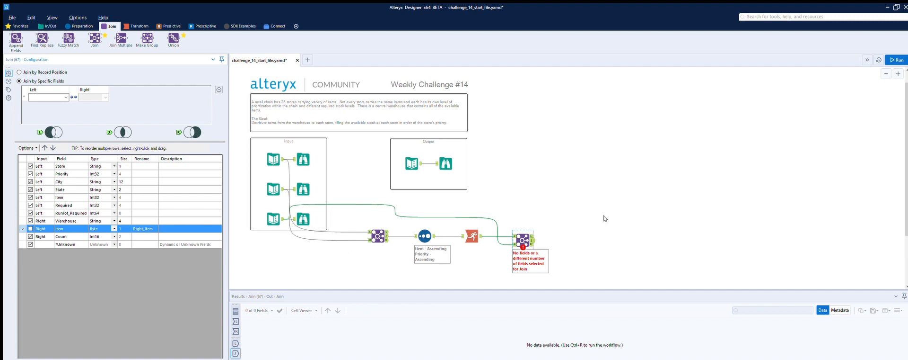
- Match the second join's two inputs on the Item field and run the workflow
{"action": "left_click", "coordinate": [896, 59]}
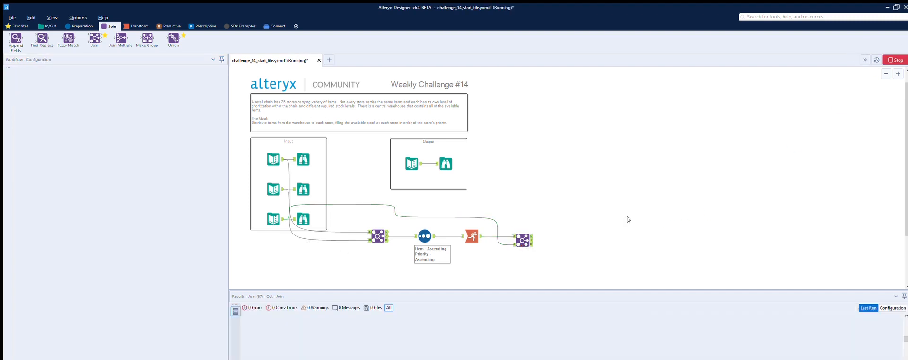
{"action": "left_click", "coordinate": [527, 230]}
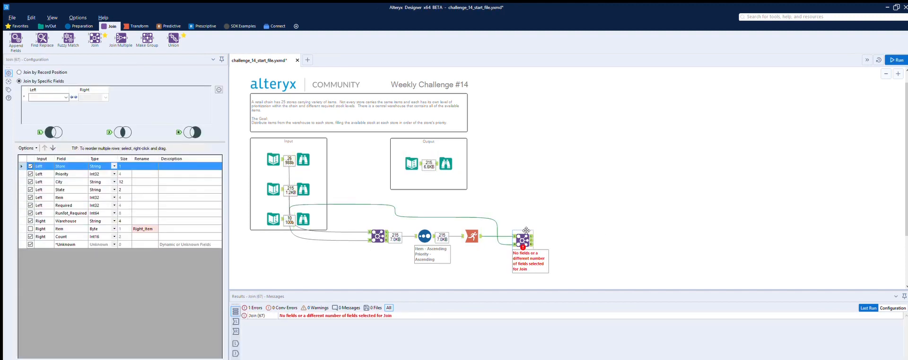
{"action": "left_click", "coordinate": [62, 88]}
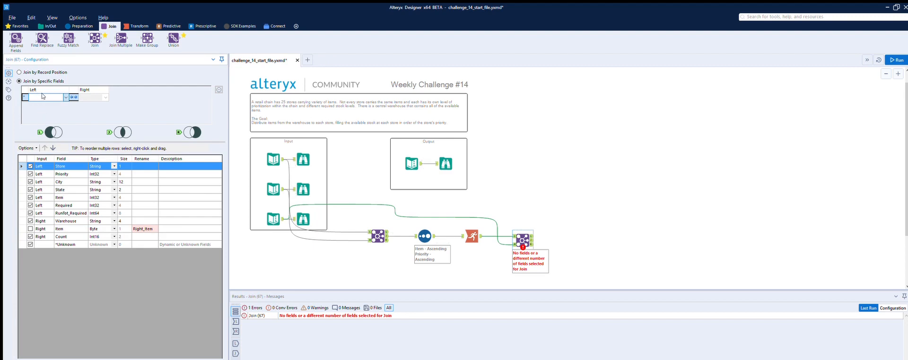
{"action": "left_click", "coordinate": [42, 96]}
{"action": "left_click", "coordinate": [38, 114]}
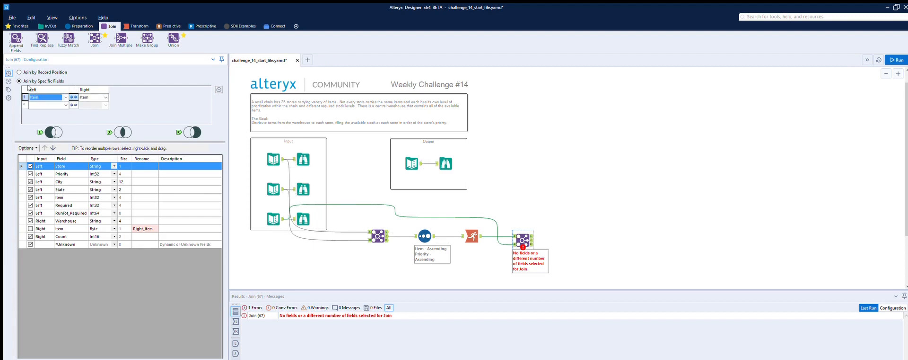
{"action": "left_click", "coordinate": [896, 60]}
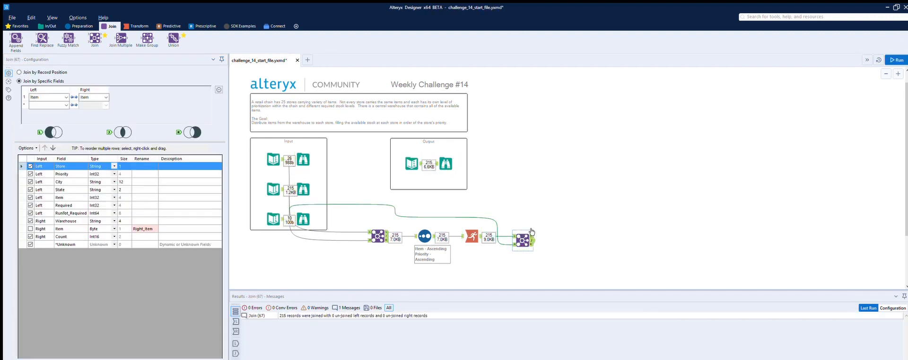
- Examine the second join's output, comparing the RunTot_Required values with the warehouse Count for the different items
{"action": "scroll", "coordinate": [535, 329], "scroll_direction": "down", "scroll_amount": 14}
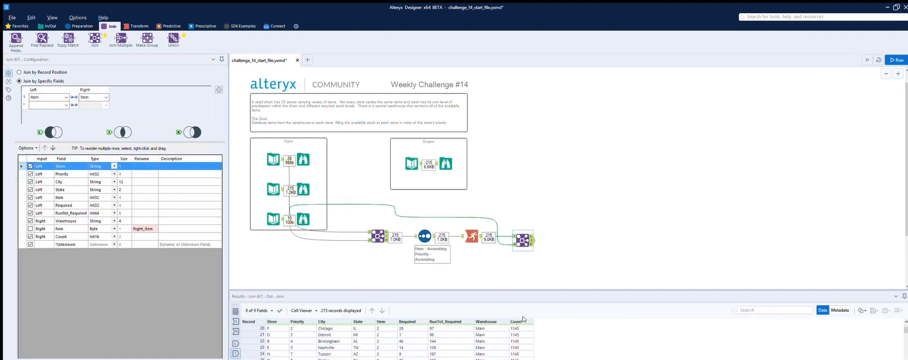
{"action": "scroll", "coordinate": [522, 318], "scroll_direction": "up", "scroll_amount": 13}
{"action": "scroll", "coordinate": [526, 321], "scroll_direction": "up", "scroll_amount": 2}
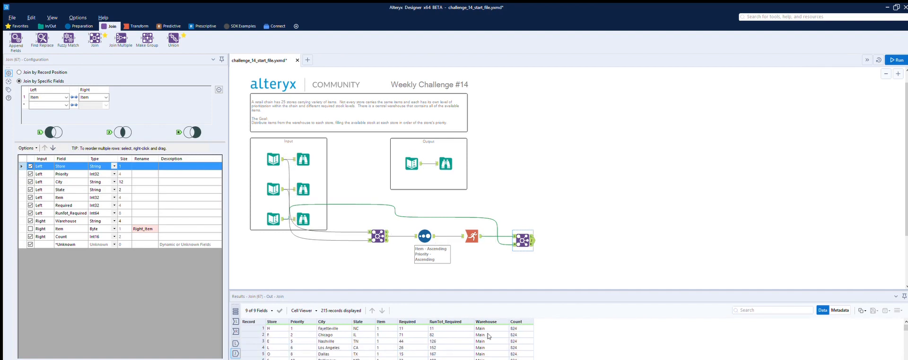
{"action": "scroll", "coordinate": [512, 330], "scroll_direction": "down", "scroll_amount": 6}
{"action": "scroll", "coordinate": [514, 330], "scroll_direction": "down", "scroll_amount": 1}
{"action": "scroll", "coordinate": [514, 329], "scroll_direction": "down", "scroll_amount": 1}
{"action": "scroll", "coordinate": [514, 329], "scroll_direction": "down", "scroll_amount": 2}
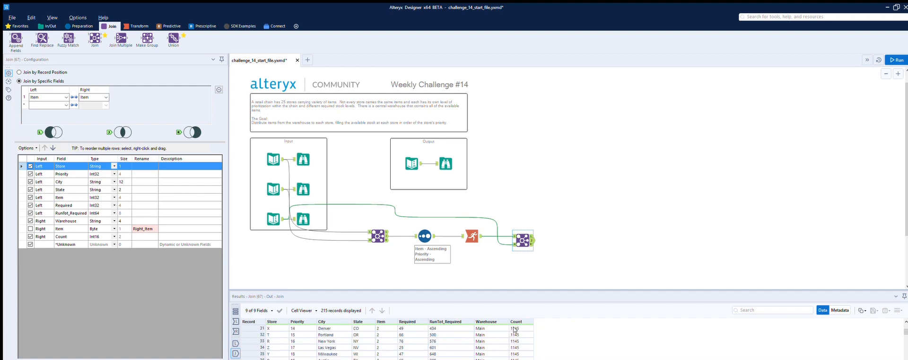
{"action": "scroll", "coordinate": [514, 330], "scroll_direction": "down", "scroll_amount": 2}
{"action": "scroll", "coordinate": [514, 330], "scroll_direction": "down", "scroll_amount": 1}
{"action": "scroll", "coordinate": [514, 329], "scroll_direction": "down", "scroll_amount": 1}
{"action": "scroll", "coordinate": [514, 330], "scroll_direction": "down", "scroll_amount": 19}
{"action": "scroll", "coordinate": [514, 330], "scroll_direction": "down", "scroll_amount": 8}
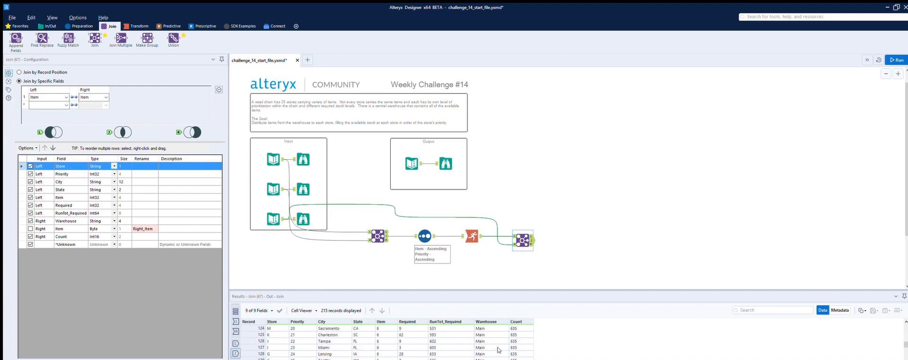
{"action": "left_click", "coordinate": [432, 357]}
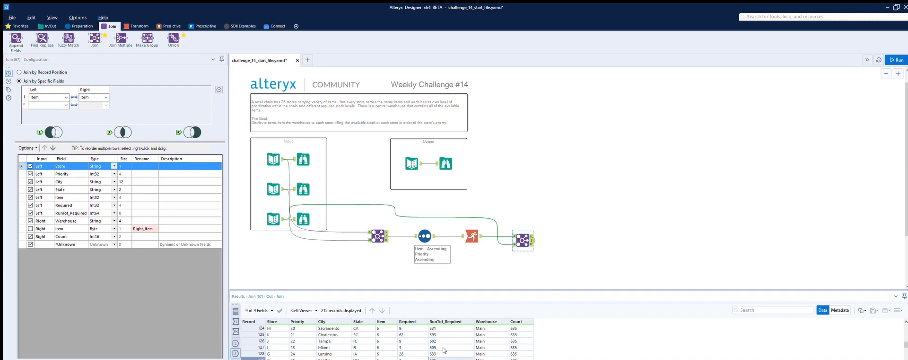
{"action": "scroll", "coordinate": [443, 350], "scroll_direction": "up", "scroll_amount": 1}
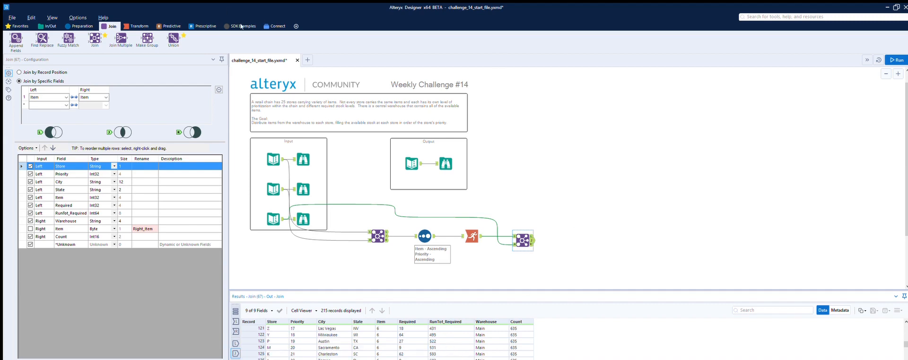
- Add a Formula tool after the second join with a new Int32 output column named Availble
{"action": "left_click", "coordinate": [80, 26]}
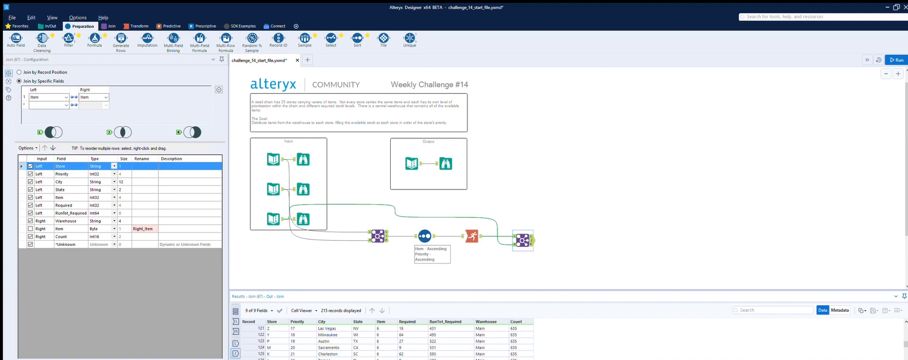
{"action": "left_click_drag", "start_coordinate": [95, 38], "coordinate": [571, 240]}
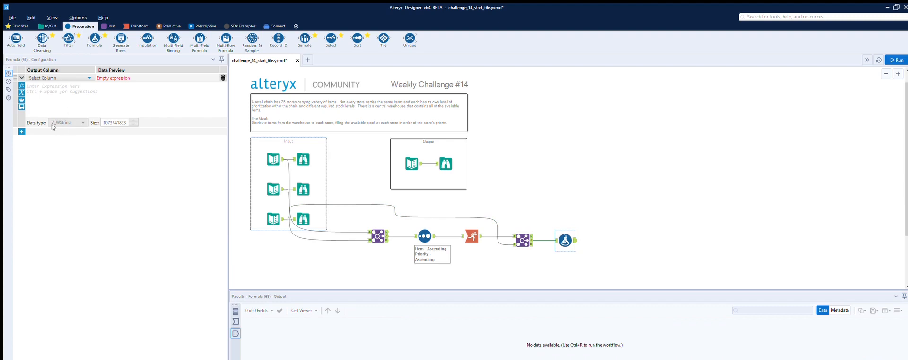
{"action": "left_click", "coordinate": [48, 78]}
{"action": "left_click", "coordinate": [48, 85]}
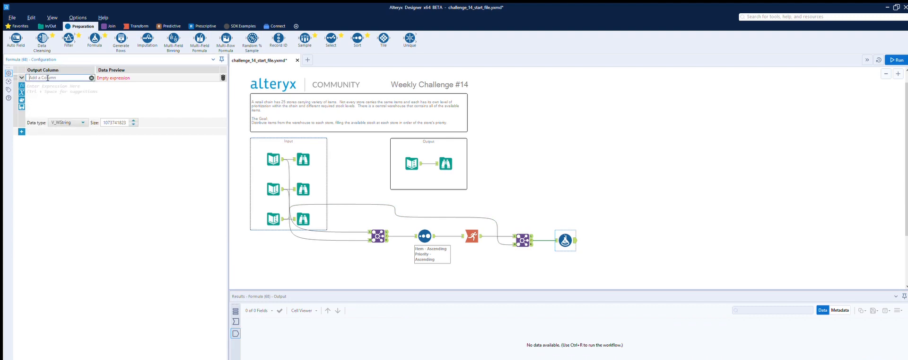
{"action": "type", "text": "D"}
{"action": "key", "text": "BackSpace"}
{"action": "type", "text": "Availble"}
{"action": "left_click", "coordinate": [81, 122]}
{"action": "left_click", "coordinate": [69, 165]}
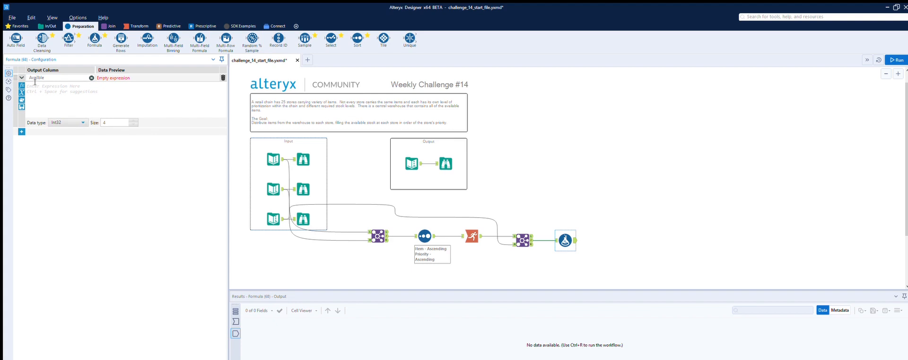
- Set the Availble expression to [Count]-[RunTot_Required]
{"action": "type", "text": "["}
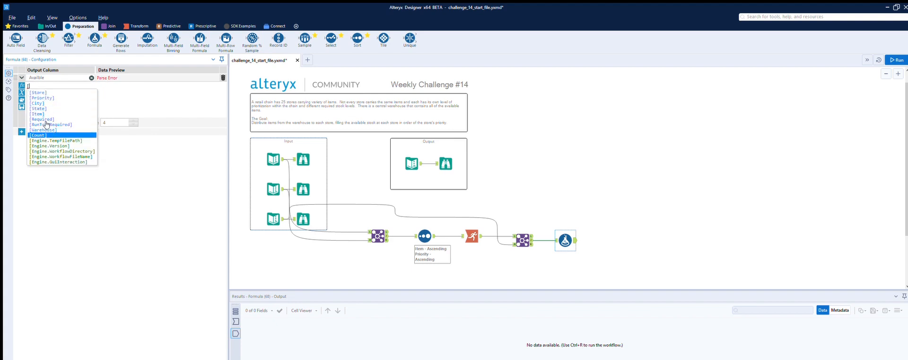
{"action": "key", "text": "Return"}
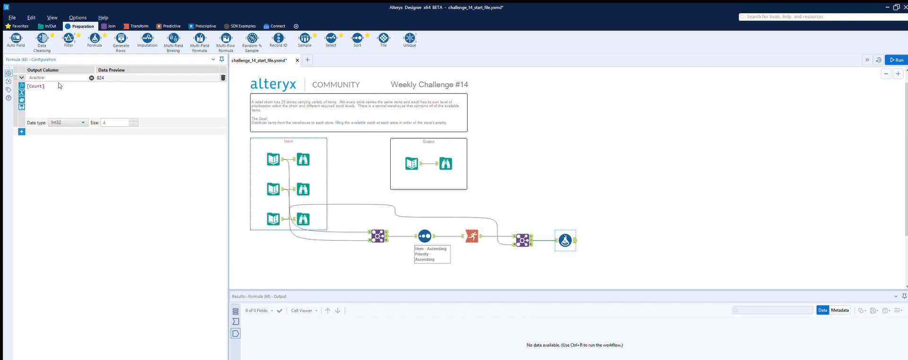
{"action": "type", "text": "-["}
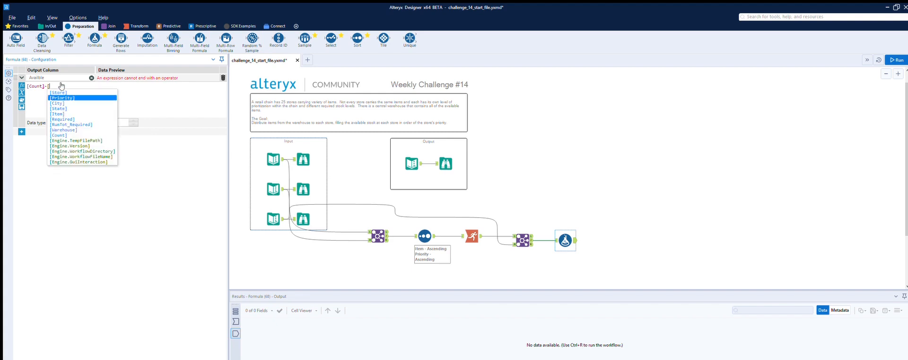
{"action": "key", "text": "Down"}
{"action": "key", "text": "Down"}
{"action": "key", "text": "Down"}
{"action": "key", "text": "Down"}
{"action": "key", "text": "Down"}
{"action": "key", "text": "Return"}
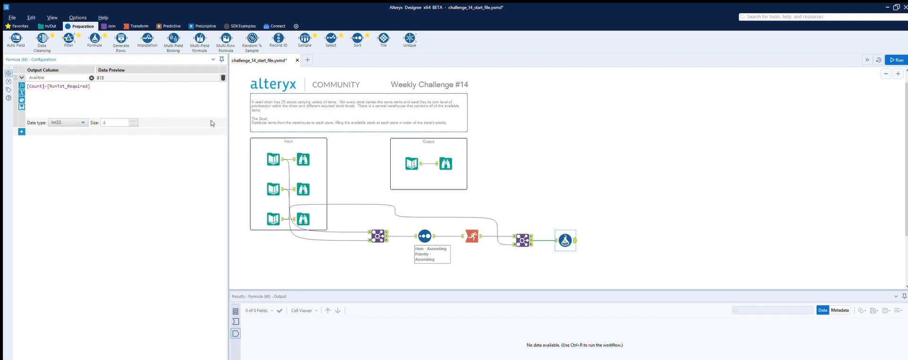
- Run the workflow and inspect the Availble values across items in the Formula output
{"action": "left_click", "coordinate": [585, 172]}
{"action": "key", "text": "ctrl+r"}
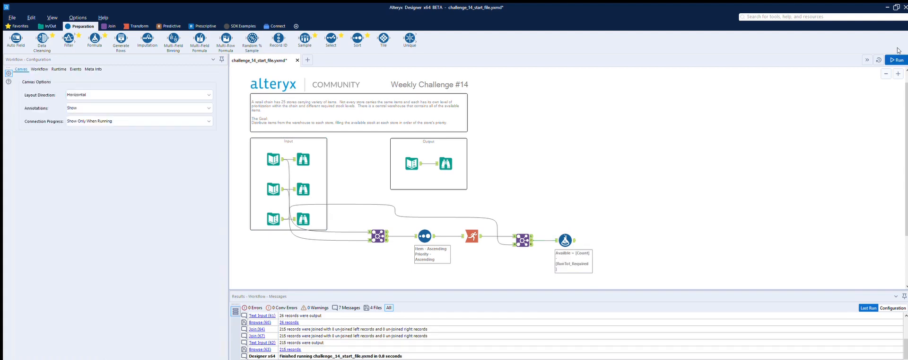
{"action": "left_click", "coordinate": [896, 60]}
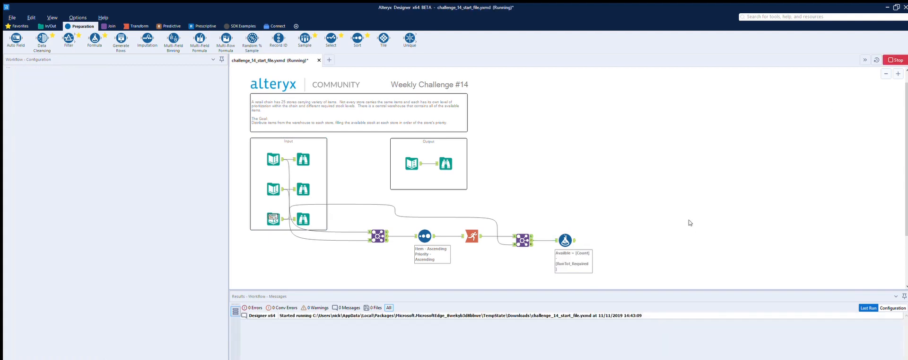
{"action": "left_click", "coordinate": [574, 233]}
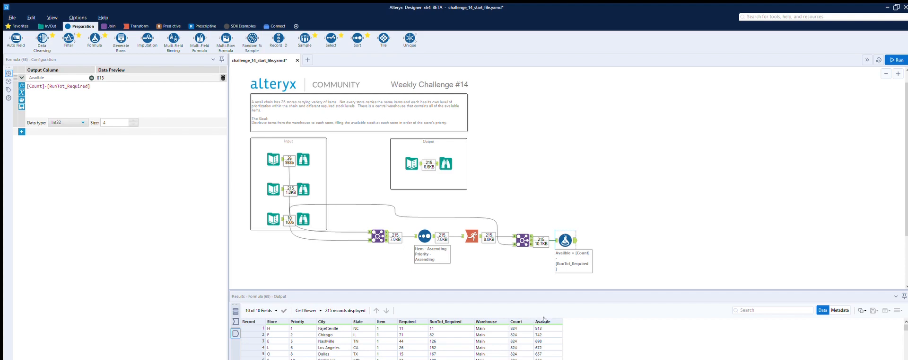
{"action": "scroll", "coordinate": [542, 318], "scroll_direction": "down", "scroll_amount": 19}
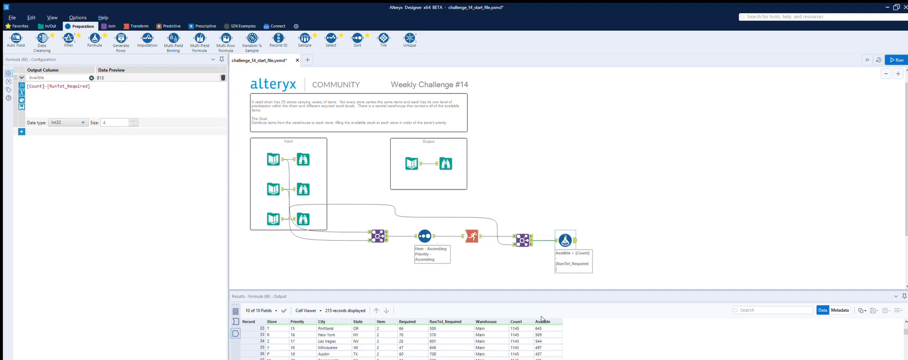
{"action": "scroll", "coordinate": [542, 320], "scroll_direction": "down", "scroll_amount": 7}
{"action": "scroll", "coordinate": [541, 319], "scroll_direction": "down", "scroll_amount": 16}
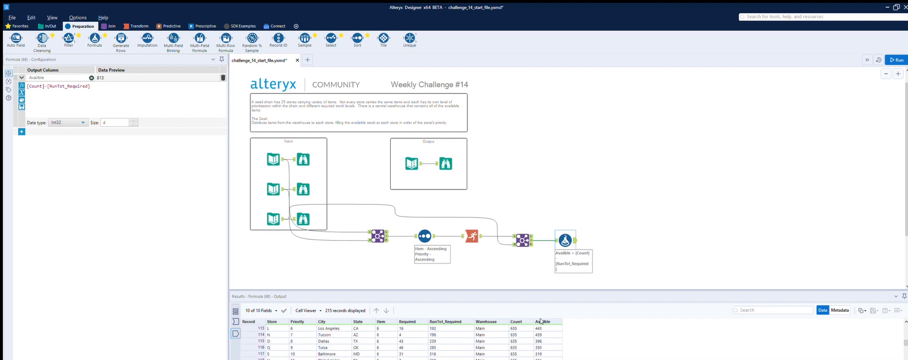
{"action": "scroll", "coordinate": [542, 320], "scroll_direction": "up", "scroll_amount": 1}
{"action": "scroll", "coordinate": [539, 345], "scroll_direction": "down", "scroll_amount": 1}
{"action": "scroll", "coordinate": [538, 324], "scroll_direction": "up", "scroll_amount": 1}
- Examine the Assigned column in the challenge's expected output
{"action": "left_click", "coordinate": [445, 162]}
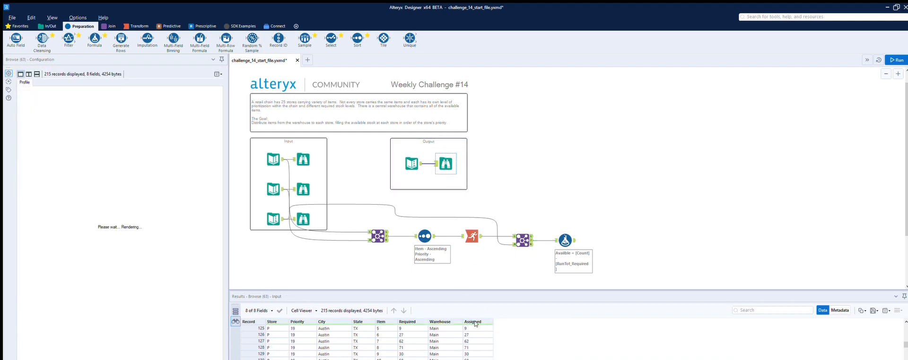
{"action": "scroll", "coordinate": [476, 324], "scroll_direction": "down", "scroll_amount": 6}
{"action": "scroll", "coordinate": [474, 323], "scroll_direction": "up", "scroll_amount": 7}
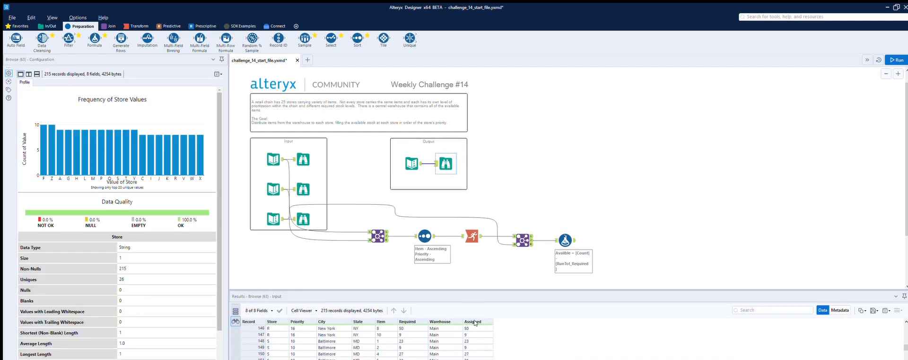
{"action": "scroll", "coordinate": [475, 328], "scroll_direction": "up", "scroll_amount": 20}
{"action": "scroll", "coordinate": [476, 337], "scroll_direction": "up", "scroll_amount": 11}
{"action": "scroll", "coordinate": [475, 338], "scroll_direction": "down", "scroll_amount": 1}
{"action": "scroll", "coordinate": [472, 336], "scroll_direction": "up", "scroll_amount": 1}
- Examine the Formula output's Availble values for the last-priority stores of item 7, Seattle and Houston
{"action": "key", "text": "ctrl+r"}
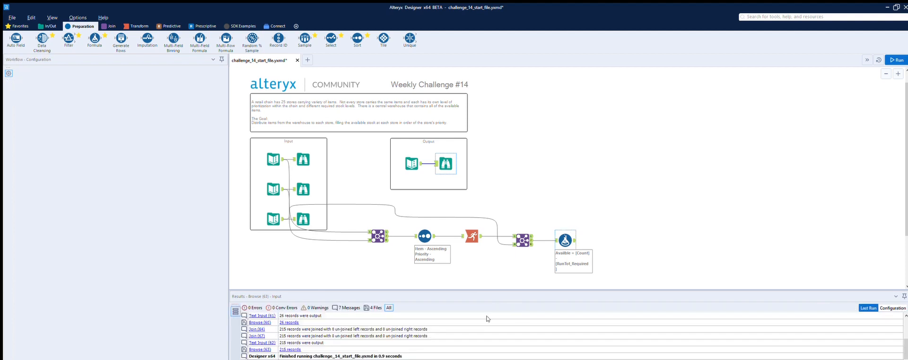
{"action": "left_click", "coordinate": [572, 229]}
{"action": "left_click", "coordinate": [566, 239]}
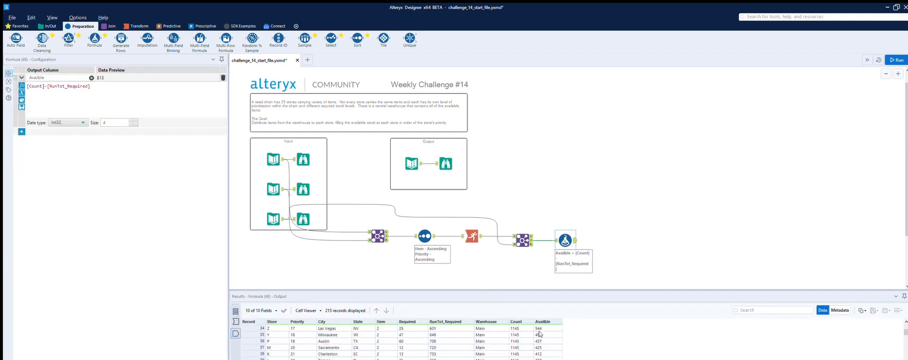
{"action": "scroll", "coordinate": [540, 334], "scroll_direction": "down", "scroll_amount": 20}
{"action": "scroll", "coordinate": [538, 331], "scroll_direction": "down", "scroll_amount": 8}
{"action": "scroll", "coordinate": [538, 332], "scroll_direction": "down", "scroll_amount": 3}
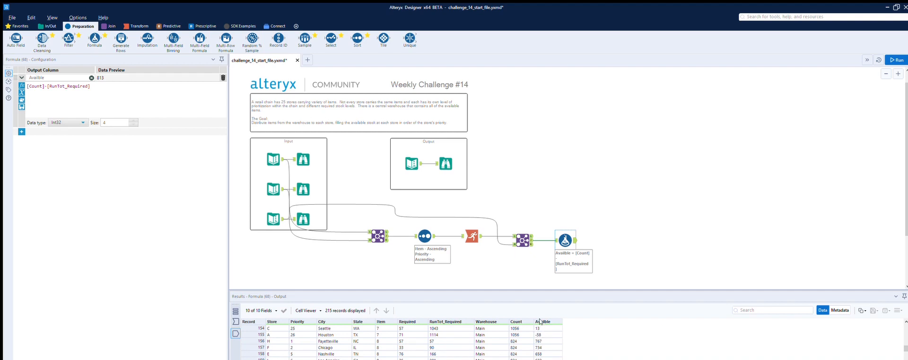
{"action": "left_click", "coordinate": [542, 327]}
{"action": "scroll", "coordinate": [543, 335], "scroll_direction": "up", "scroll_amount": 1}
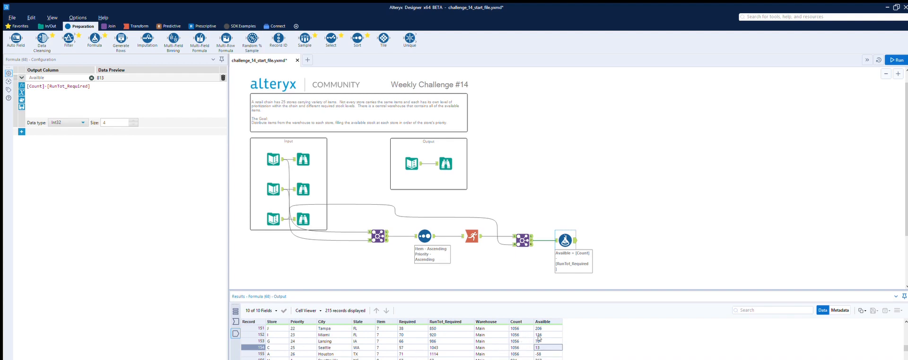
{"action": "key", "text": "Down"}
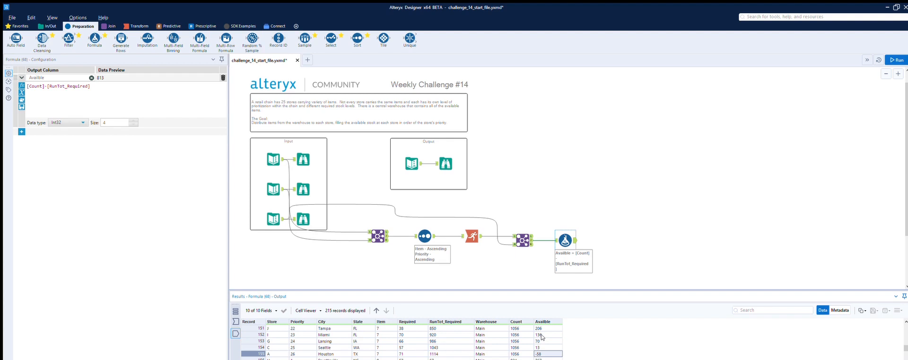
- Compare the expected Assigned value for store A, item 7 with the Availble values for item 7 in the Formula output
{"action": "left_click", "coordinate": [445, 154]}
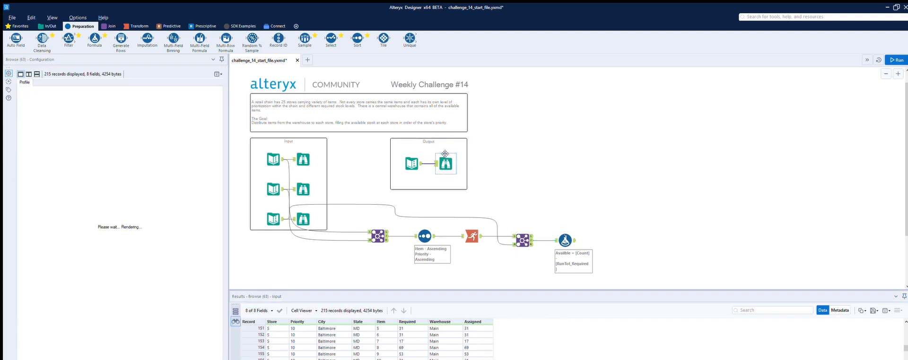
{"action": "scroll", "coordinate": [471, 335], "scroll_direction": "up", "scroll_amount": 5}
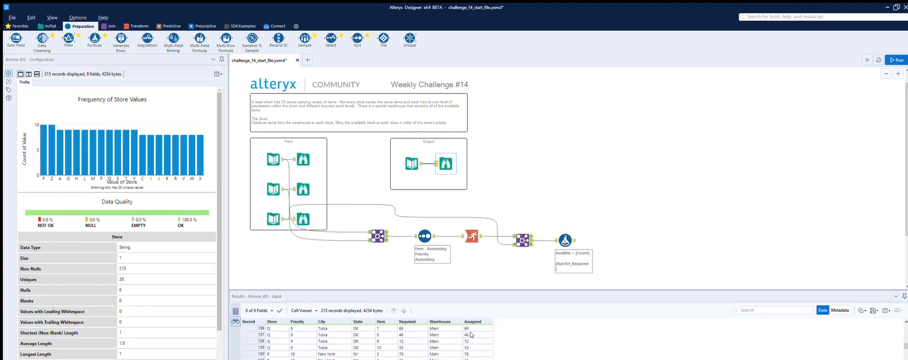
{"action": "scroll", "coordinate": [472, 335], "scroll_direction": "up", "scroll_amount": 2}
{"action": "left_click_drag", "start_coordinate": [906, 343], "coordinate": [907, 308]}
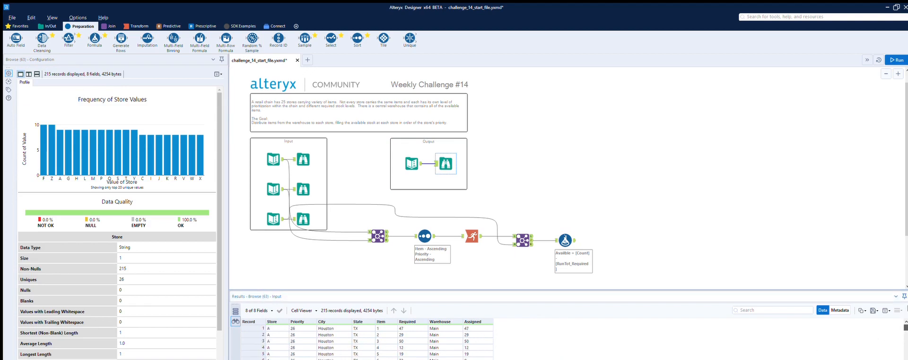
{"action": "scroll", "coordinate": [470, 337], "scroll_direction": "down", "scroll_amount": 1}
{"action": "left_click", "coordinate": [471, 347]}
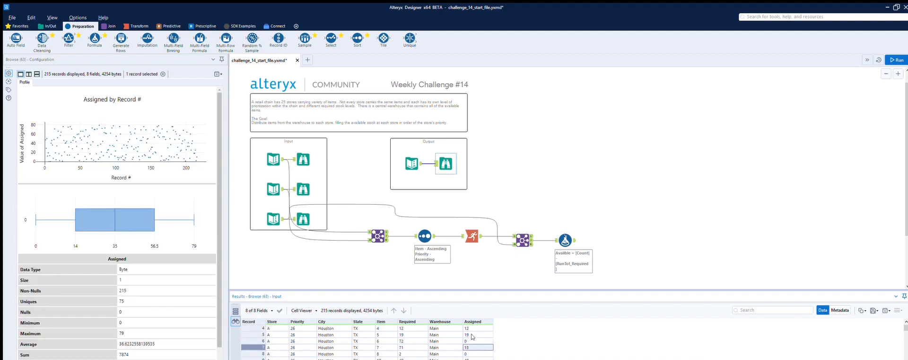
{"action": "scroll", "coordinate": [473, 337], "scroll_direction": "down", "scroll_amount": 1}
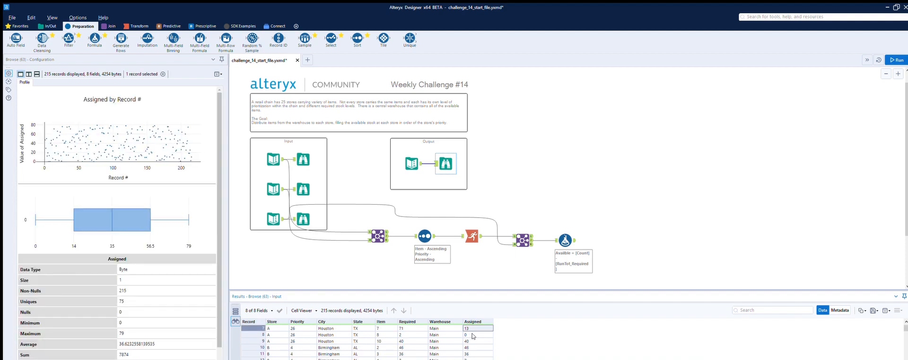
{"action": "scroll", "coordinate": [472, 336], "scroll_direction": "up", "scroll_amount": 1}
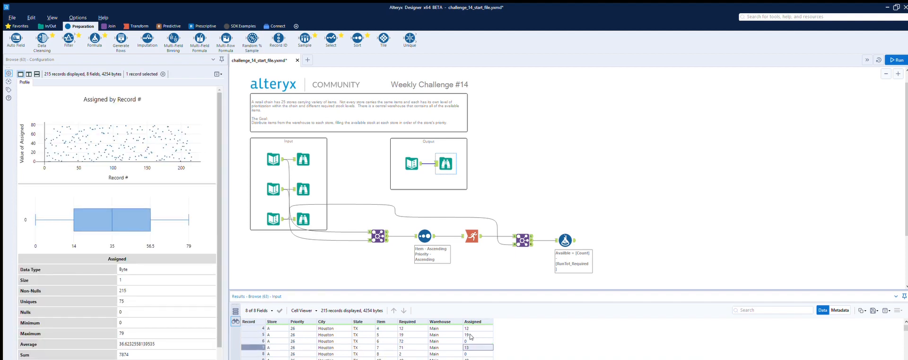
{"action": "left_click", "coordinate": [574, 230]}
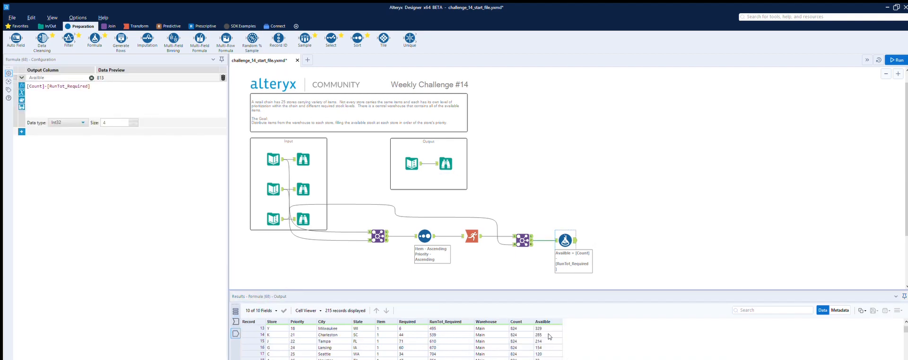
{"action": "scroll", "coordinate": [550, 336], "scroll_direction": "down", "scroll_amount": 20}
{"action": "scroll", "coordinate": [546, 334], "scroll_direction": "down", "scroll_amount": 18}
{"action": "scroll", "coordinate": [546, 335], "scroll_direction": "down", "scroll_amount": 4}
{"action": "scroll", "coordinate": [541, 324], "scroll_direction": "up", "scroll_amount": 1}
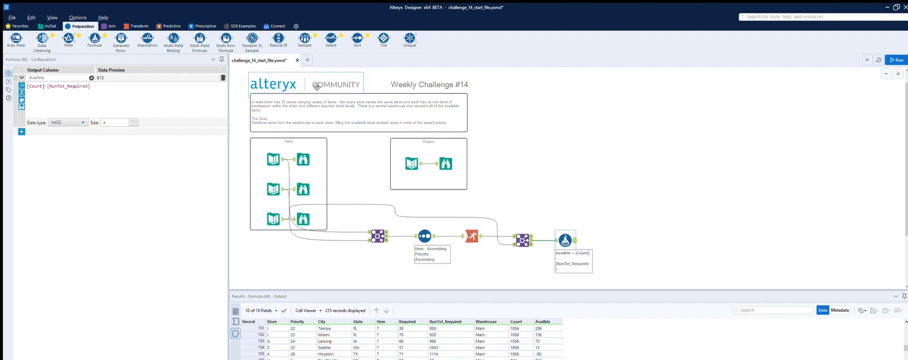
- Add a second Formula tool after the Availble formula and create a new output column named Assigned in it
{"action": "left_click_drag", "start_coordinate": [95, 39], "coordinate": [610, 239]}
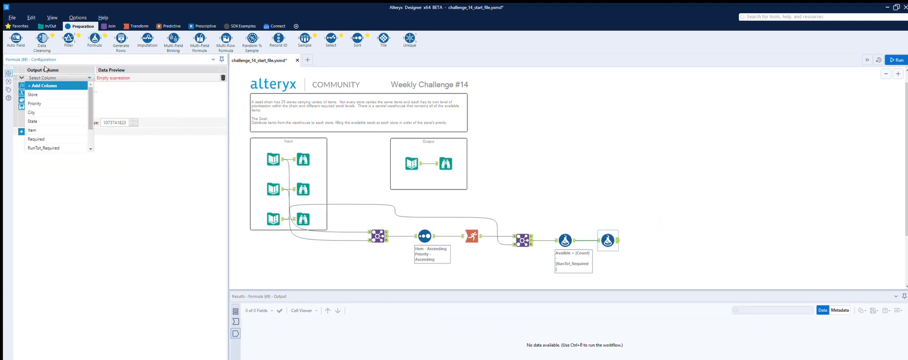
{"action": "left_click", "coordinate": [446, 161]}
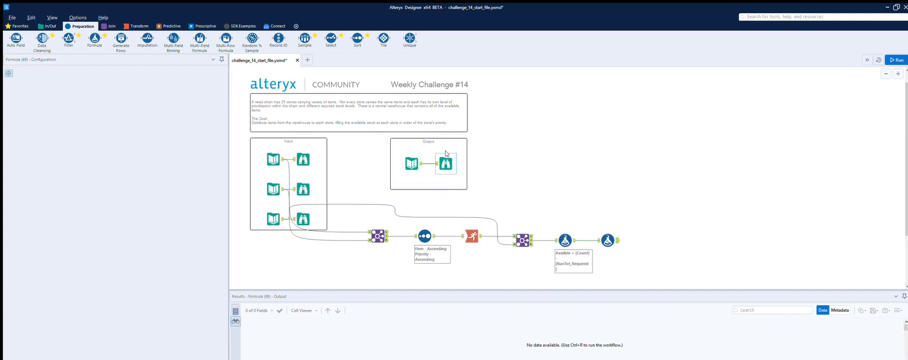
{"action": "left_click", "coordinate": [608, 239]}
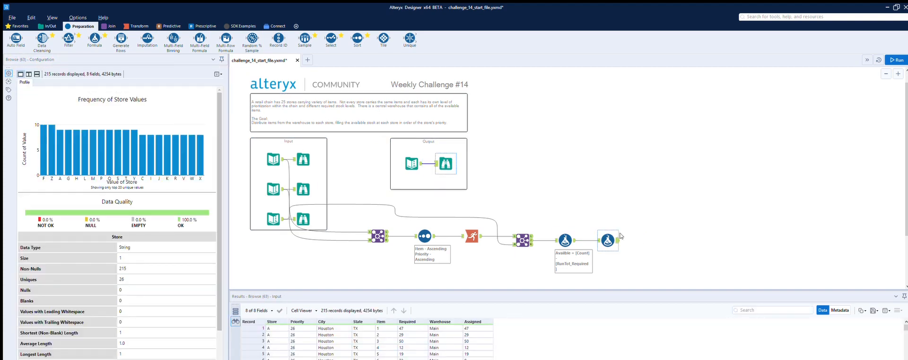
{"action": "left_click", "coordinate": [57, 78]}
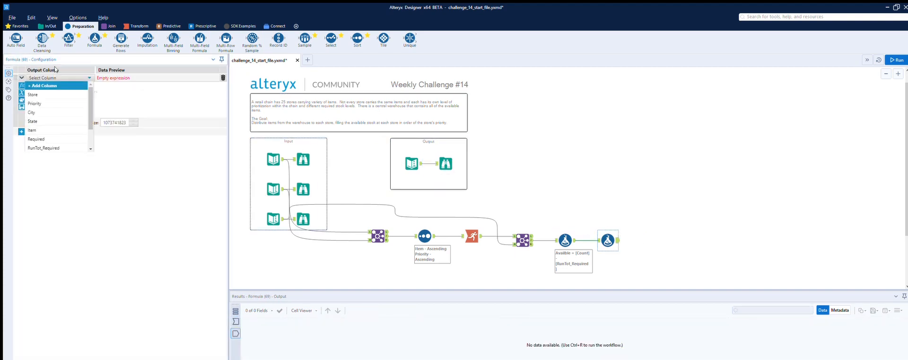
{"action": "left_click", "coordinate": [51, 81]}
{"action": "type", "text": "Assigned"}
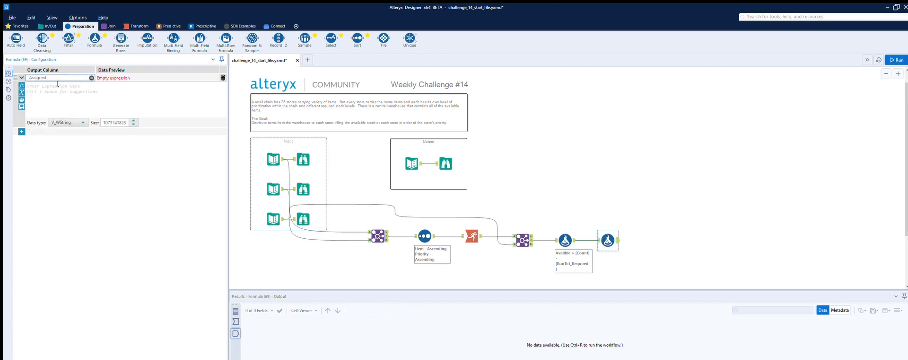
- Insert the IF c THEN t ELSE f ENDIF template as the Assigned expression and clear its condition placeholder
{"action": "left_click", "coordinate": [55, 84]}
{"action": "type", "text": "I"}
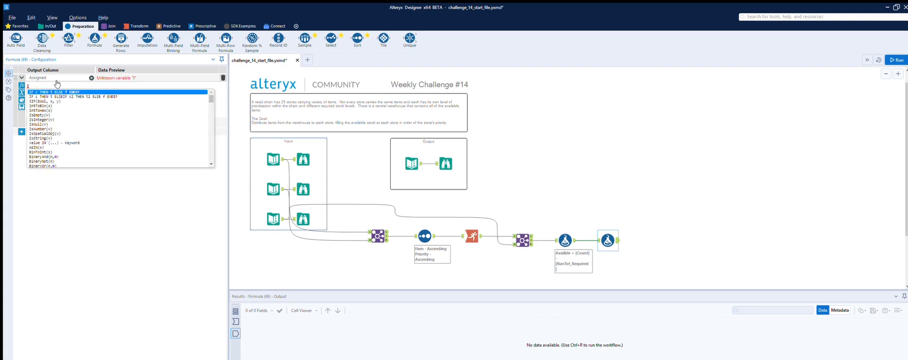
{"action": "key", "text": "Return"}
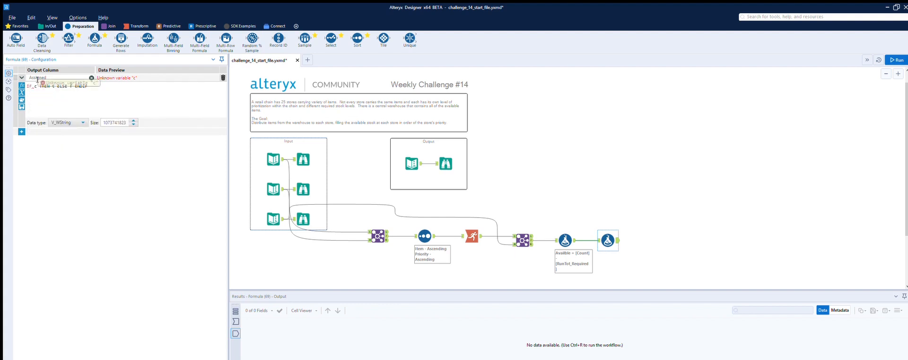
{"action": "key", "text": "BackSpace"}
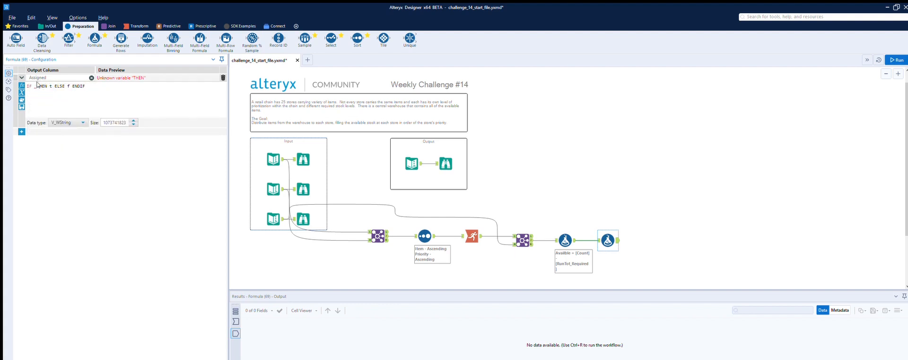
- Review the incoming Required and Availble values and set the IF condition of the Assigned expression to [Required]<[Availble]
{"action": "left_click", "coordinate": [599, 234]}
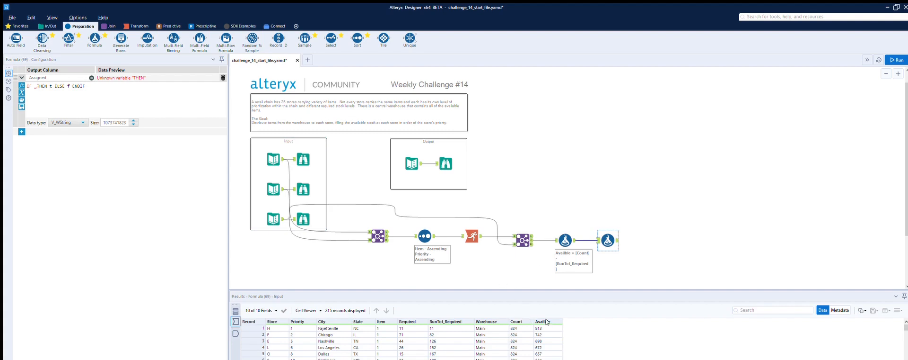
{"action": "scroll", "coordinate": [546, 322], "scroll_direction": "down", "scroll_amount": 8}
{"action": "scroll", "coordinate": [546, 321], "scroll_direction": "up", "scroll_amount": 4}
{"action": "left_click", "coordinate": [37, 87]}
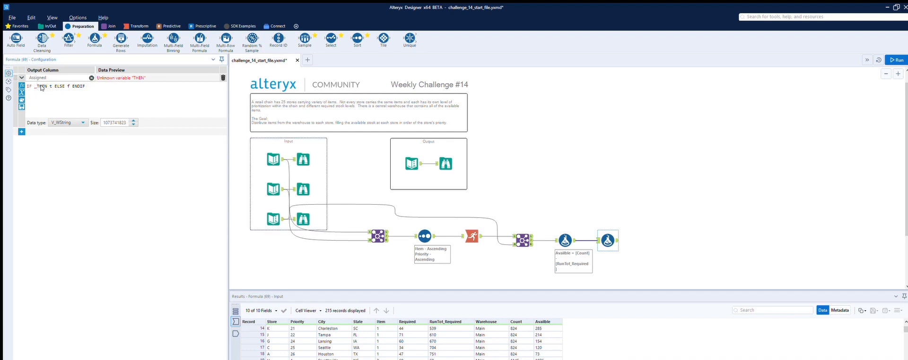
{"action": "type", "text": "[re"}
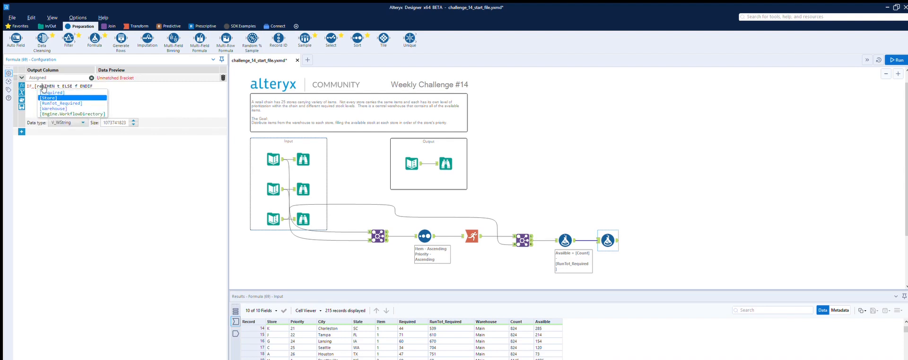
{"action": "key", "text": "Return"}
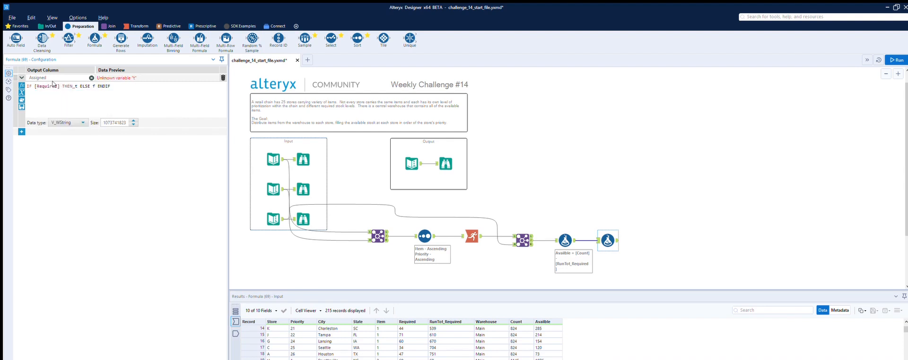
{"action": "type", "text": "<["}
{"action": "key", "text": "Down"}
{"action": "key", "text": "Down"}
{"action": "key", "text": "Down"}
{"action": "key", "text": "Down"}
{"action": "key", "text": "Down"}
{"action": "key", "text": "Down"}
{"action": "key", "text": "Down"}
{"action": "key", "text": "Down"}
{"action": "key", "text": "Down"}
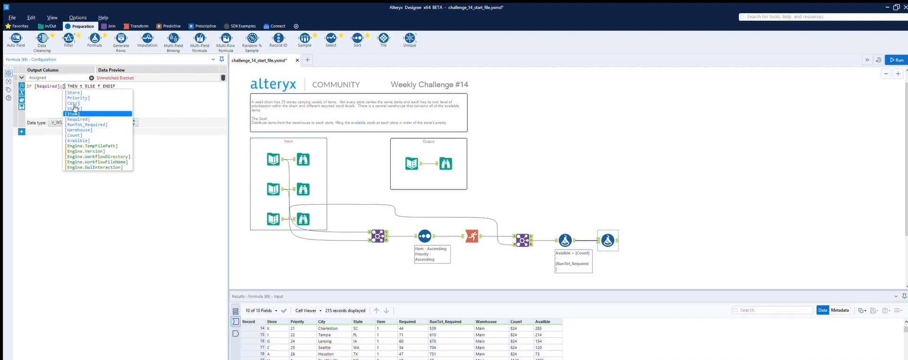
{"action": "key", "text": "Return"}
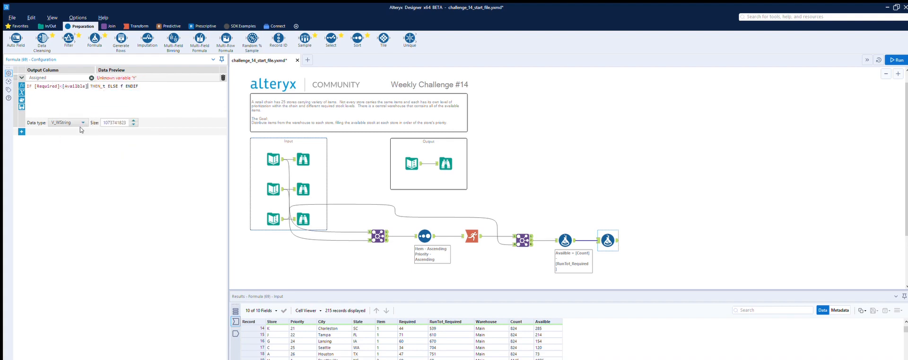
- Complete the Assigned expression so it returns [Required] after THEN and [Availble] after ELSE
{"action": "double_click", "coordinate": [105, 85]}
{"action": "type", "text": "[r"}
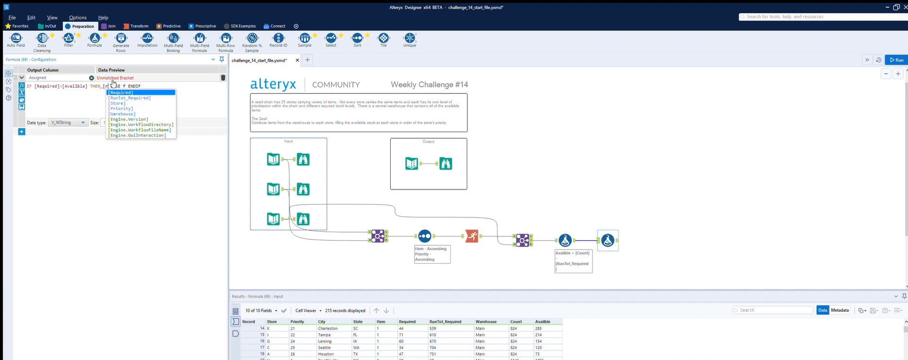
{"action": "key", "text": "Return"}
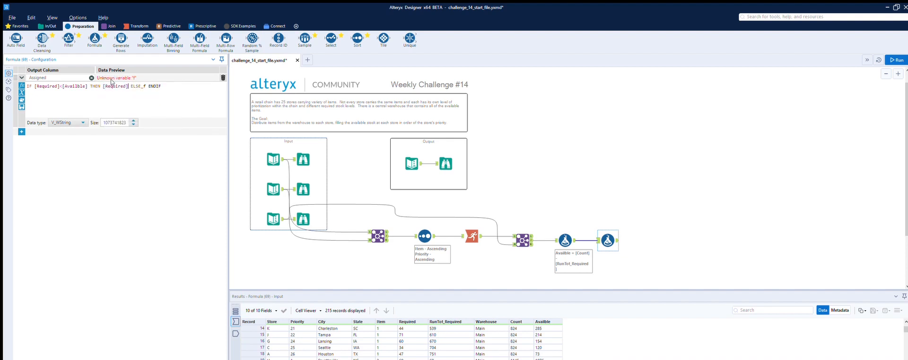
{"action": "double_click", "coordinate": [145, 82]}
{"action": "key", "text": "BackSpace"}
{"action": "type", "text": "[a"}
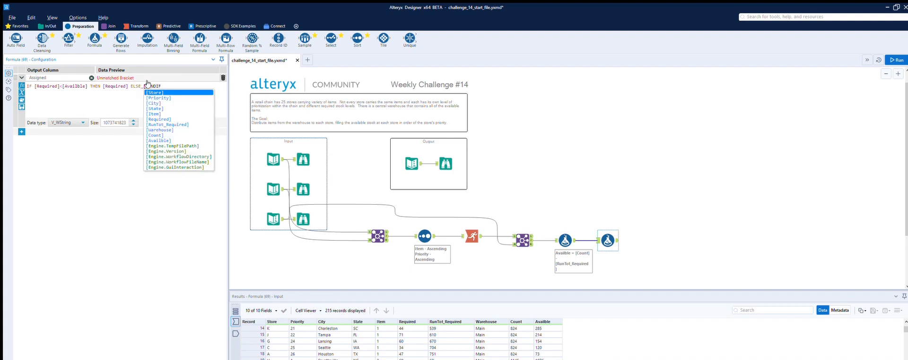
{"action": "key", "text": "Return"}
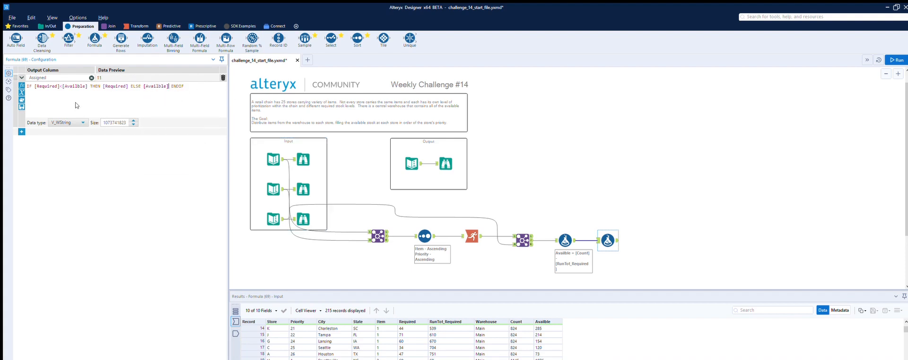
- Set the data type of the Assigned column to Int32 and run the workflow
{"action": "left_click", "coordinate": [75, 122]}
{"action": "left_click", "coordinate": [66, 165]}
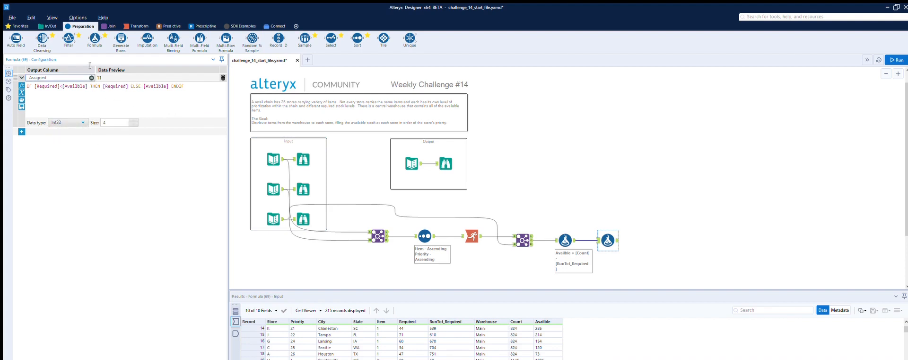
{"action": "left_click", "coordinate": [896, 59]}
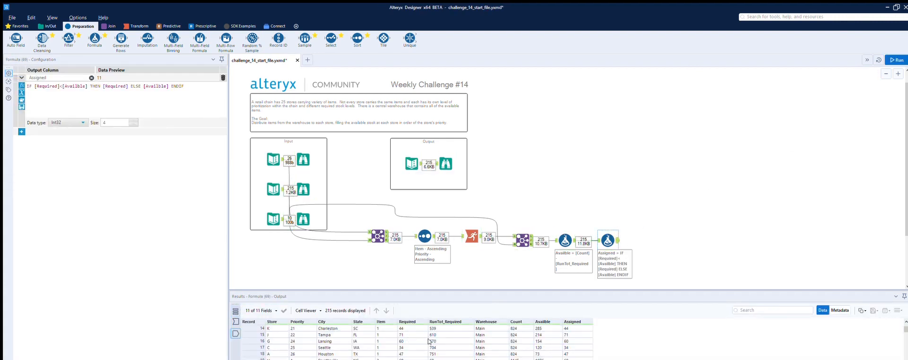
- Compare the Assigned and Availble values for the last-priority stores of items 6 and 7 in the Formula output
{"action": "scroll", "coordinate": [482, 329], "scroll_direction": "down", "scroll_amount": 10}
{"action": "scroll", "coordinate": [469, 330], "scroll_direction": "down", "scroll_amount": 13}
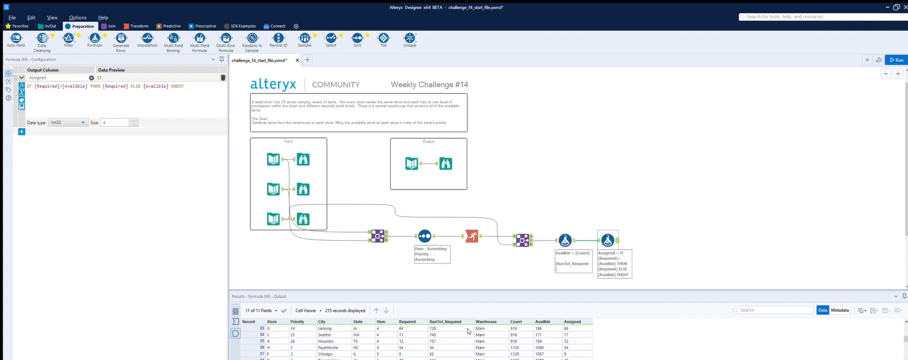
{"action": "scroll", "coordinate": [467, 330], "scroll_direction": "down", "scroll_amount": 8}
{"action": "scroll", "coordinate": [468, 331], "scroll_direction": "down", "scroll_amount": 2}
{"action": "scroll", "coordinate": [571, 331], "scroll_direction": "up", "scroll_amount": 1}
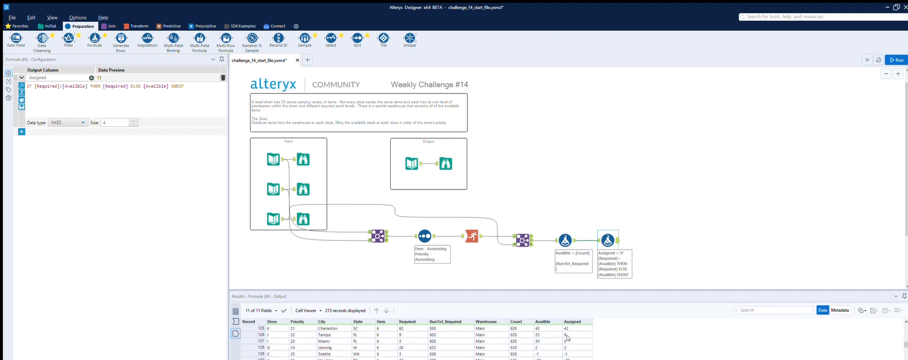
{"action": "left_click", "coordinate": [570, 346]}
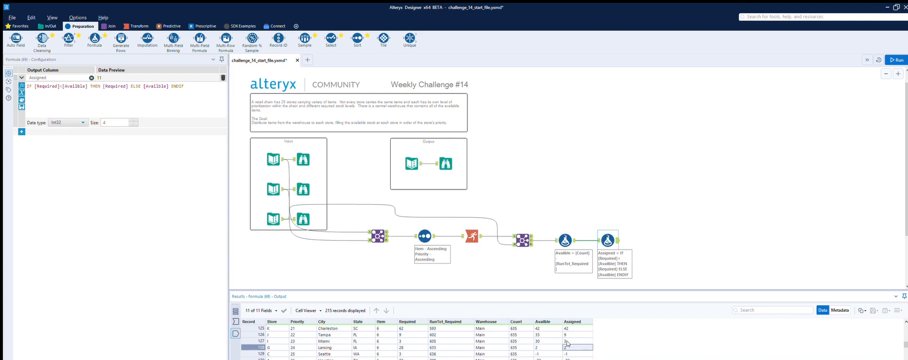
{"action": "scroll", "coordinate": [568, 343], "scroll_direction": "down", "scroll_amount": 9}
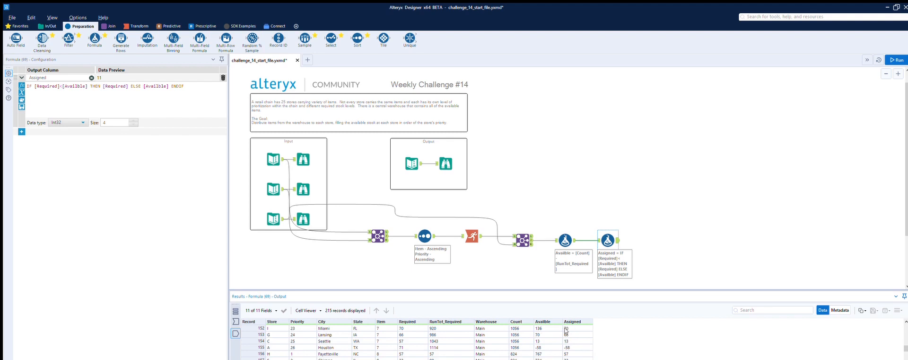
{"action": "left_click", "coordinate": [568, 345]}
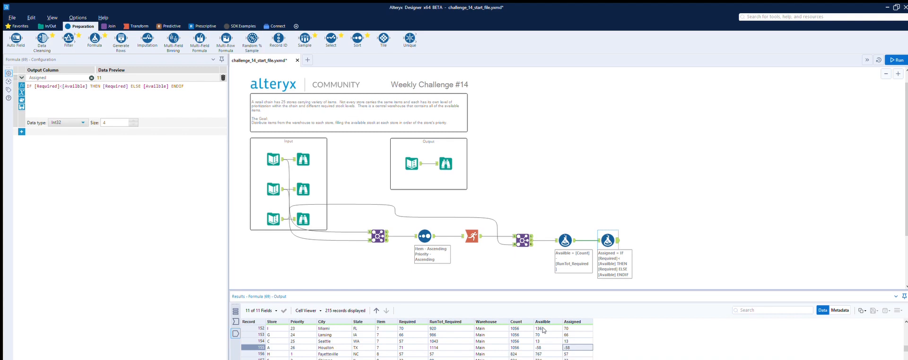
{"action": "key", "text": "Up"}
{"action": "key", "text": "Left"}
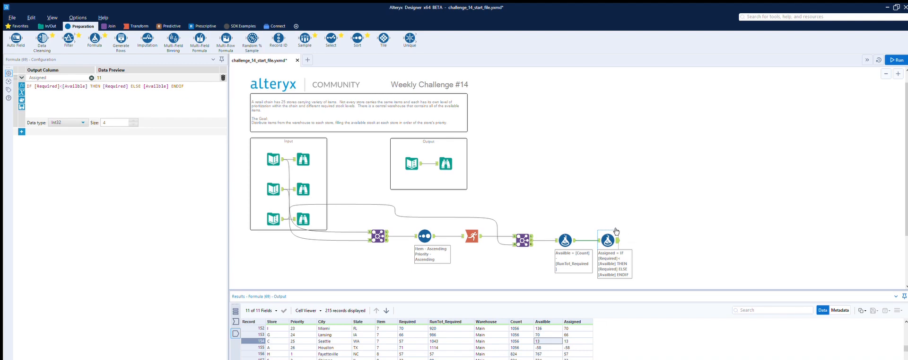
- Insert another Formula tool between the Availble and Assigned formulas and choose the existing Availble column as its output
{"action": "left_click_drag", "start_coordinate": [609, 240], "coordinate": [651, 240]}
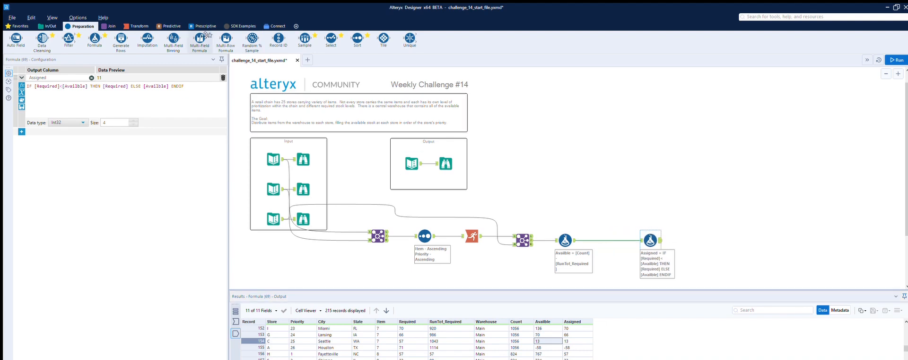
{"action": "left_click_drag", "start_coordinate": [94, 34], "coordinate": [608, 240]}
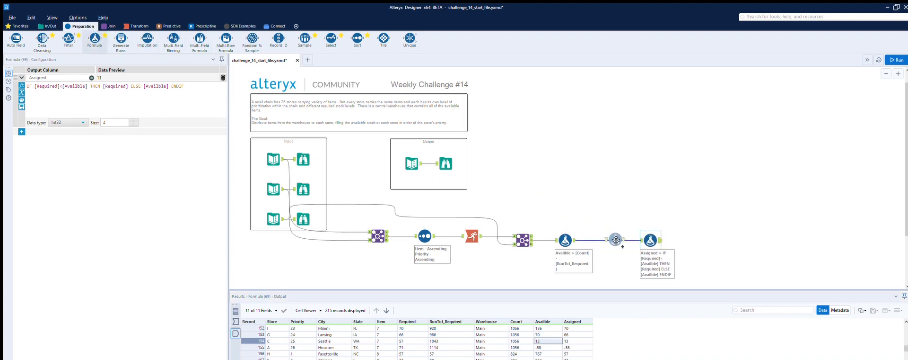
{"action": "left_click", "coordinate": [89, 77]}
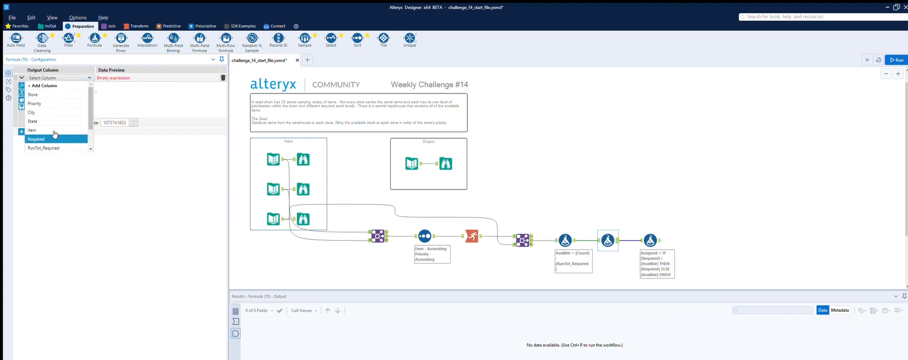
{"action": "scroll", "coordinate": [71, 125], "scroll_direction": "down", "scroll_amount": 1}
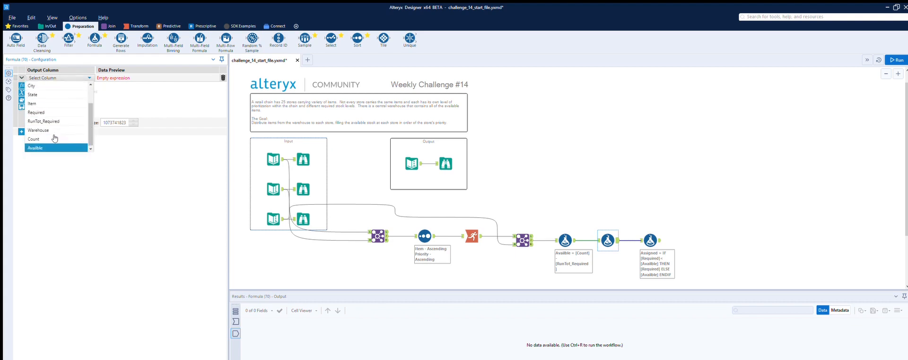
{"action": "left_click", "coordinate": [42, 147]}
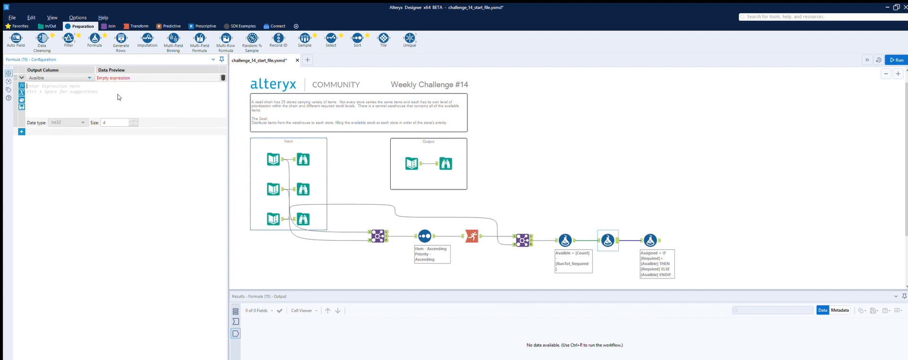
- Set the expression of the new Availble formula to [Availble]+[Required] and run the workflow
{"action": "left_click", "coordinate": [600, 236]}
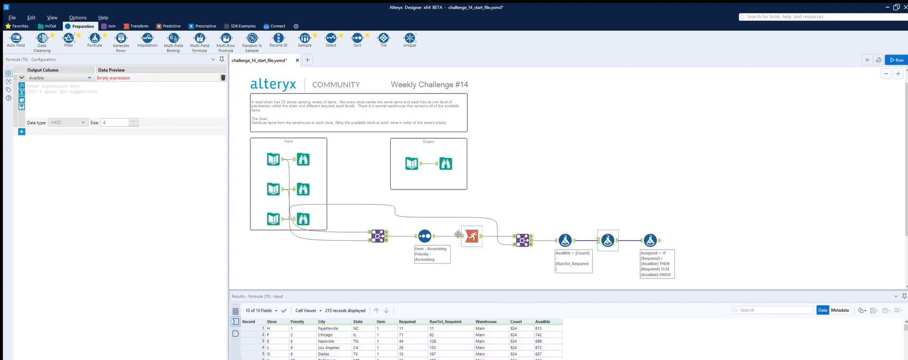
{"action": "left_click", "coordinate": [56, 81]}
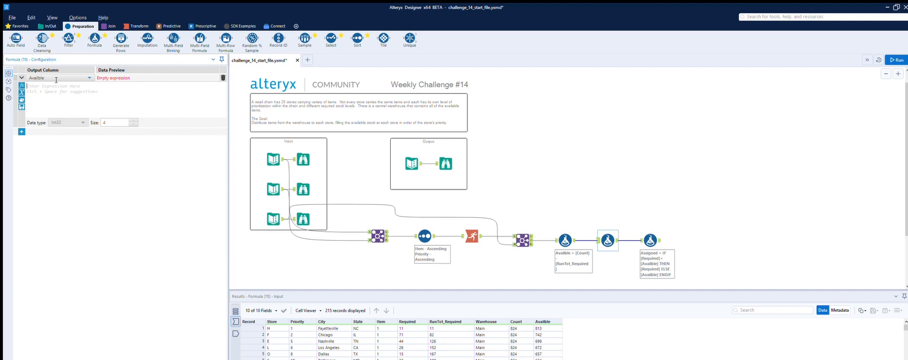
{"action": "type", "text": "[A"}
{"action": "key", "text": "Return"}
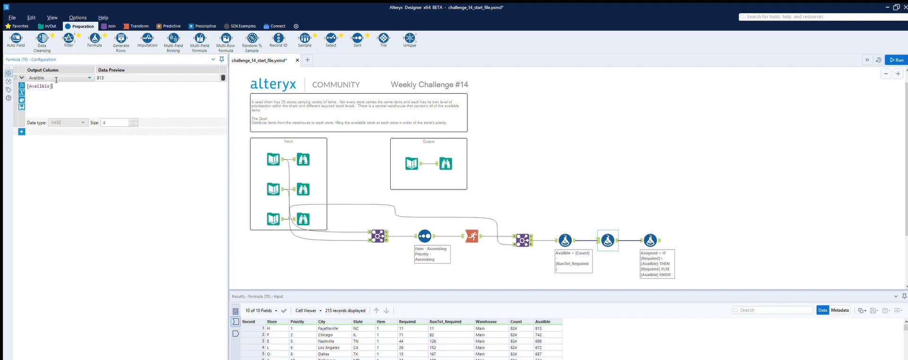
{"action": "type", "text": "+"}
{"action": "type", "text": "[R"}
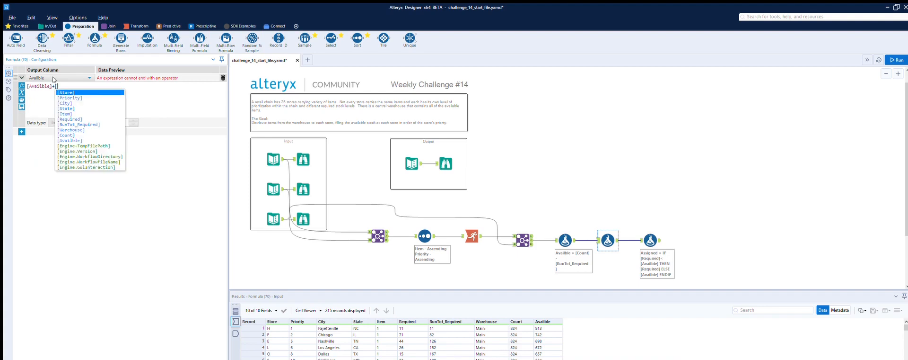
{"action": "key", "text": "Return"}
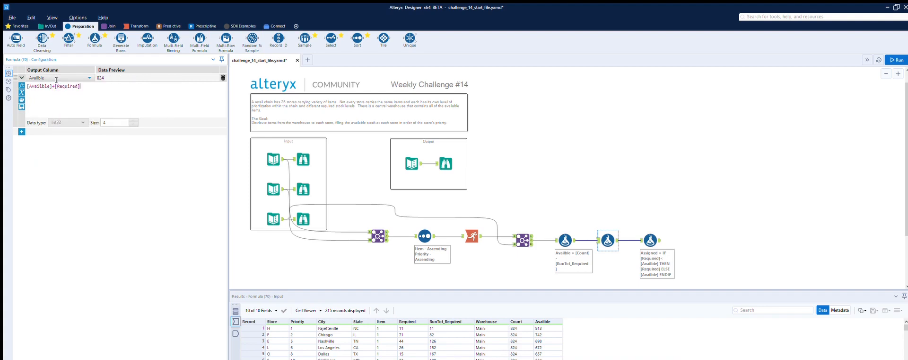
{"action": "left_click", "coordinate": [696, 209]}
{"action": "key", "text": "ctrl+r"}
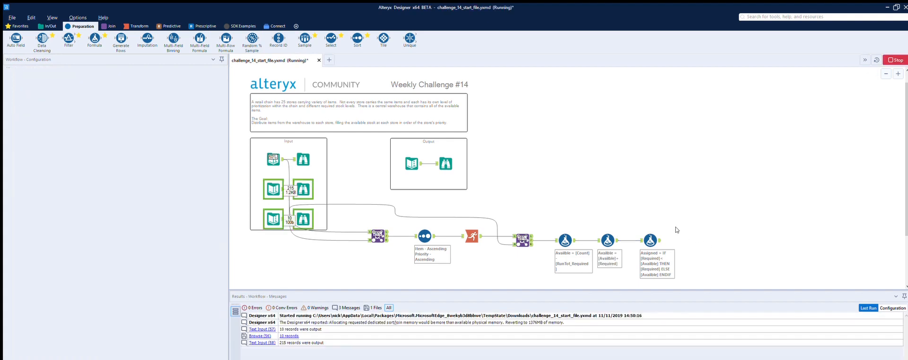
- Examine the recalculated Availble and Assigned values in the last formula's output, down to item 7's last-priority store
{"action": "left_click", "coordinate": [657, 235]}
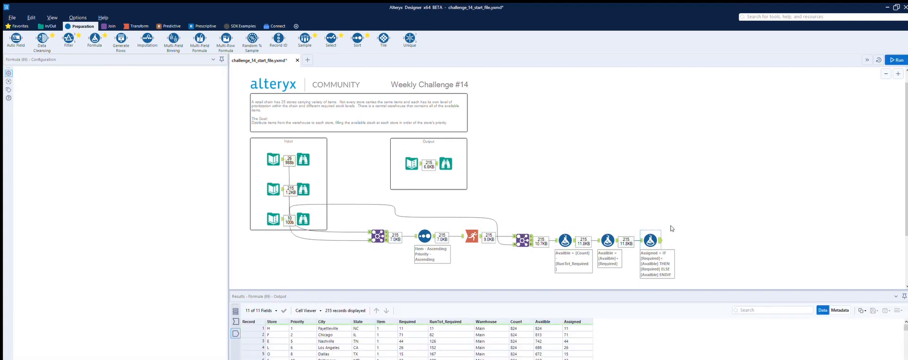
{"action": "left_click", "coordinate": [608, 240]}
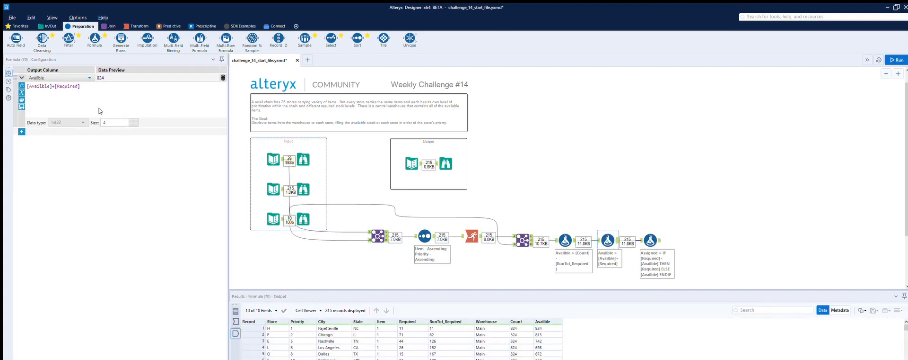
{"action": "left_click", "coordinate": [659, 232]}
{"action": "scroll", "coordinate": [557, 349], "scroll_direction": "down", "scroll_amount": 20}
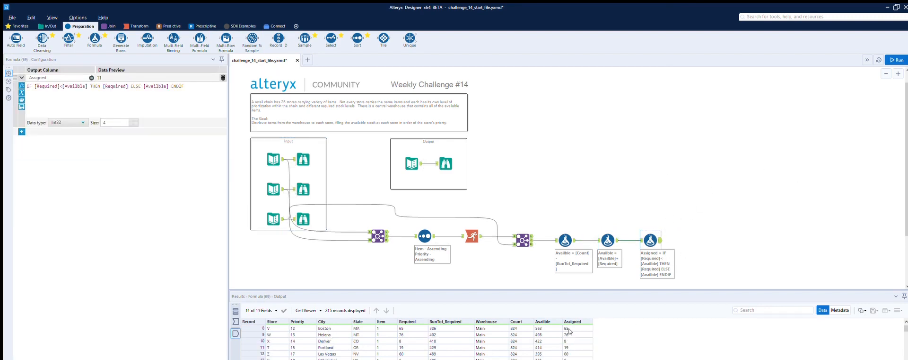
{"action": "scroll", "coordinate": [567, 331], "scroll_direction": "down", "scroll_amount": 20}
{"action": "scroll", "coordinate": [565, 331], "scroll_direction": "up", "scroll_amount": 2}
{"action": "scroll", "coordinate": [566, 331], "scroll_direction": "up", "scroll_amount": 1}
- Look up the Assigned value for the Houston store's item 7 in the expected output's Browse tool
{"action": "left_click", "coordinate": [445, 163]}
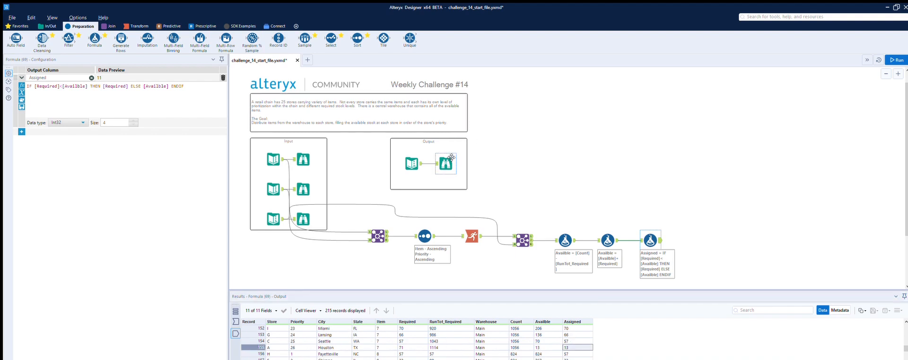
{"action": "scroll", "coordinate": [419, 343], "scroll_direction": "down", "scroll_amount": 5}
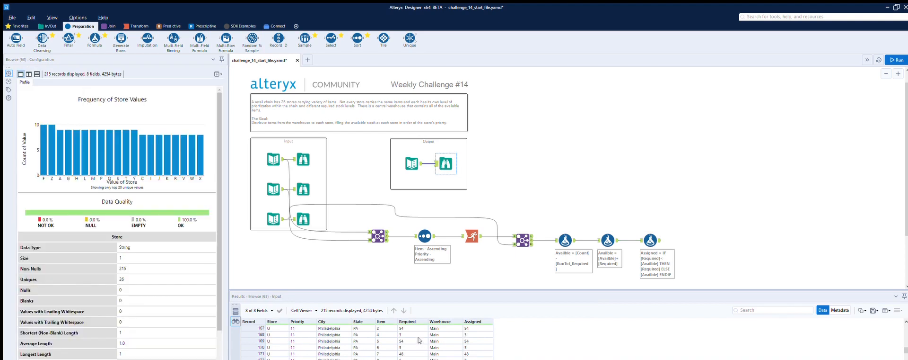
{"action": "scroll", "coordinate": [419, 339], "scroll_direction": "up", "scroll_amount": 19}
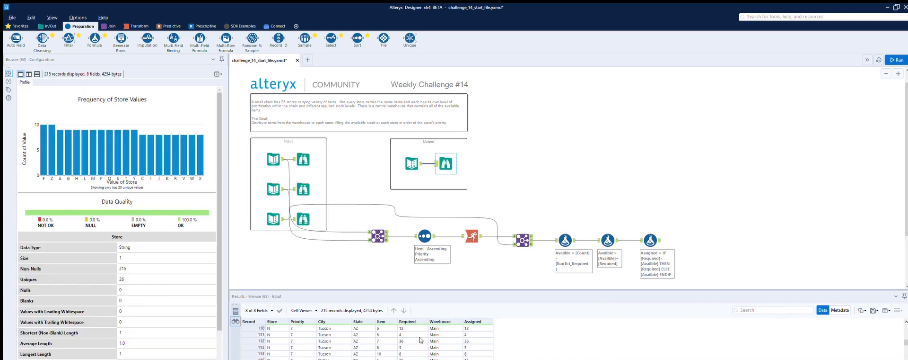
{"action": "scroll", "coordinate": [420, 339], "scroll_direction": "up", "scroll_amount": 20}
{"action": "scroll", "coordinate": [421, 339], "scroll_direction": "up", "scroll_amount": 12}
{"action": "scroll", "coordinate": [422, 338], "scroll_direction": "down", "scroll_amount": 2}
{"action": "left_click", "coordinate": [466, 327]}
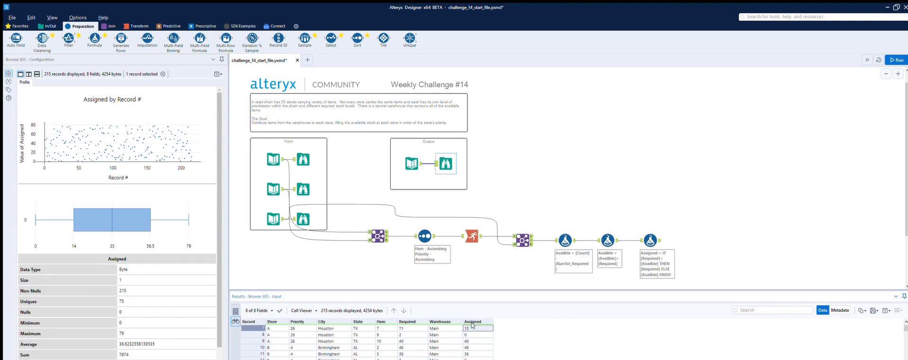
- Check the Assigned value of the Houston store's item 6 in the last formula's output
{"action": "left_click", "coordinate": [651, 240]}
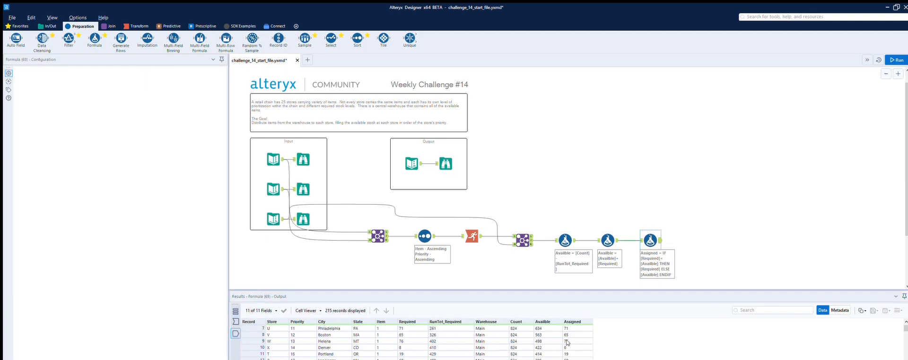
{"action": "scroll", "coordinate": [566, 342], "scroll_direction": "down", "scroll_amount": 12}
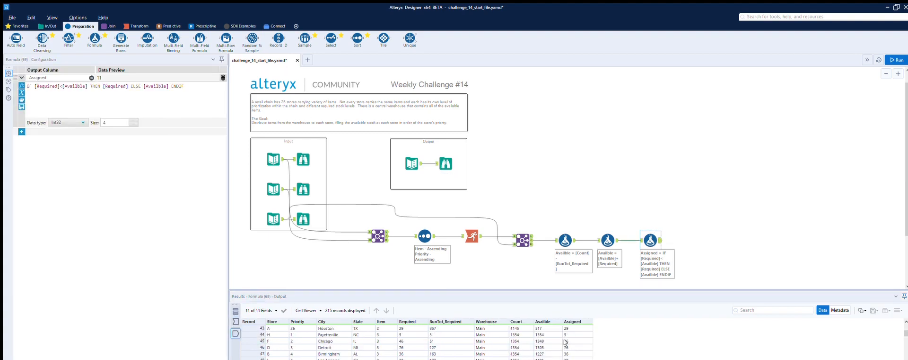
{"action": "scroll", "coordinate": [565, 342], "scroll_direction": "down", "scroll_amount": 20}
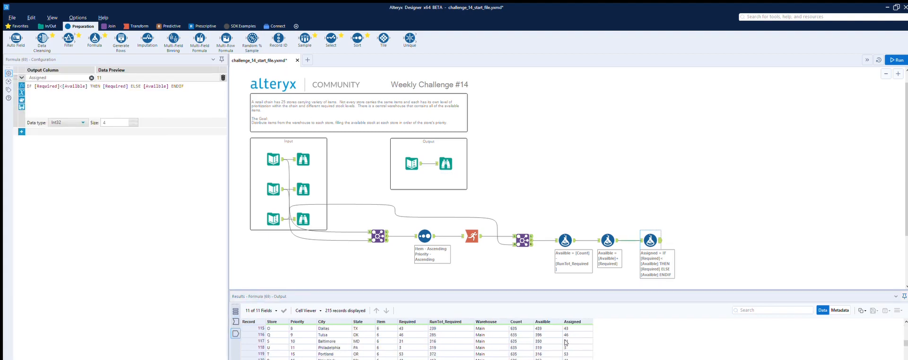
{"action": "scroll", "coordinate": [565, 341], "scroll_direction": "down", "scroll_amount": 4}
{"action": "left_click", "coordinate": [575, 346]}
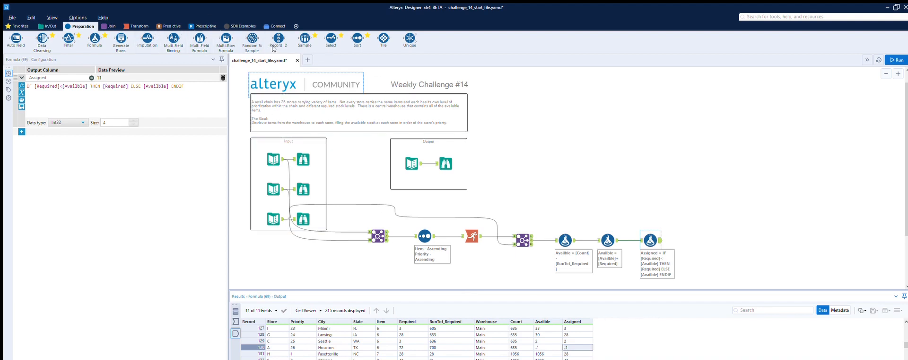
- Add another Formula tool after the Assigned formula and choose the existing Assigned column as its output
{"action": "left_click_drag", "start_coordinate": [95, 39], "coordinate": [697, 240]}
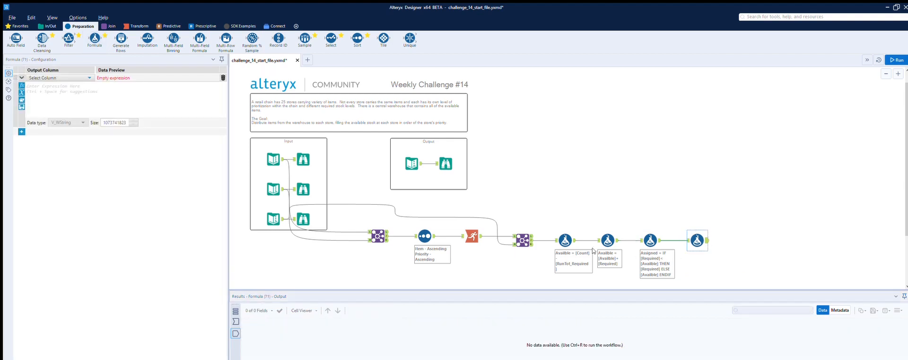
{"action": "left_click", "coordinate": [85, 77]}
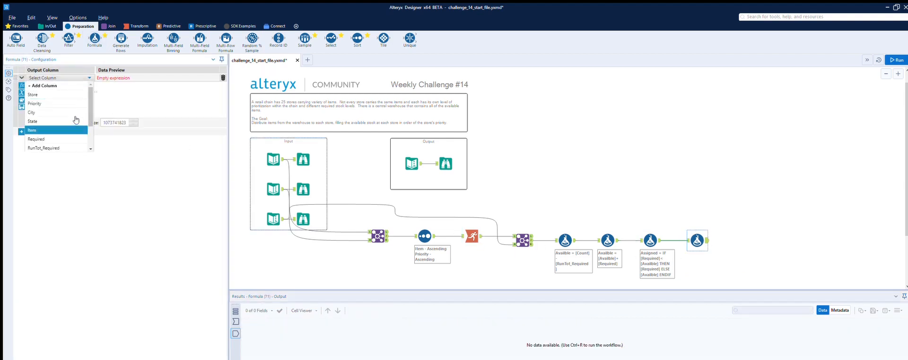
{"action": "scroll", "coordinate": [76, 119], "scroll_direction": "down", "scroll_amount": 3}
{"action": "left_click", "coordinate": [60, 123]}
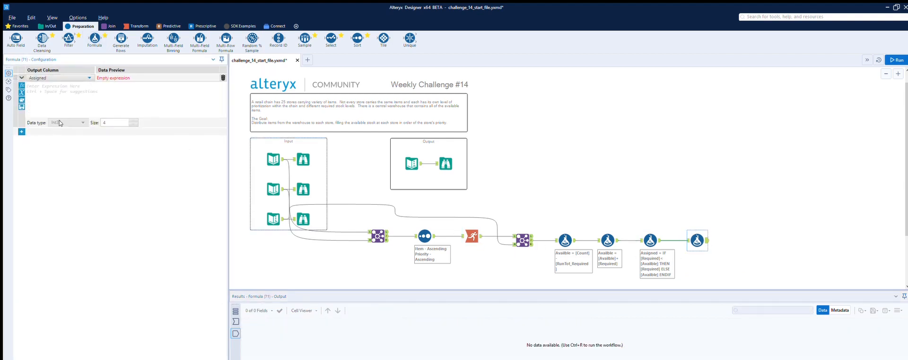
- Insert an IF THEN ELSE expression in the new formula with the condition [Assigned]<0
{"action": "left_click", "coordinate": [57, 83]}
{"action": "type", "text": "I"}
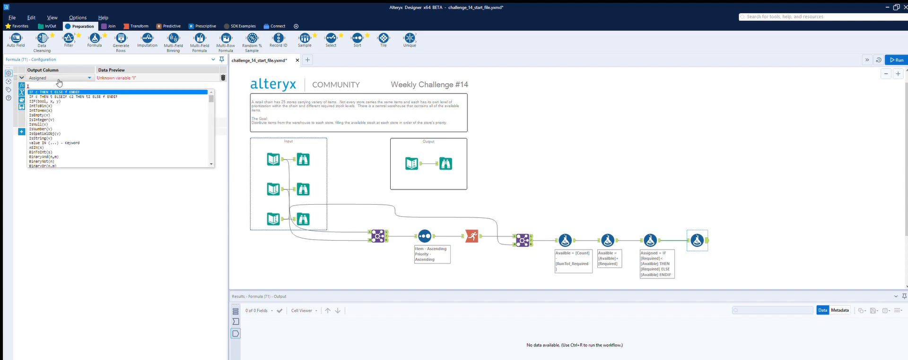
{"action": "key", "text": "Return"}
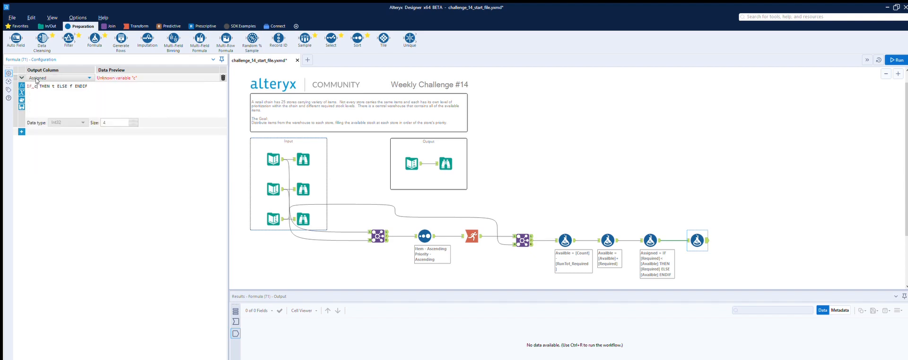
{"action": "key", "text": "BackSpace"}
{"action": "type", "text": "["}
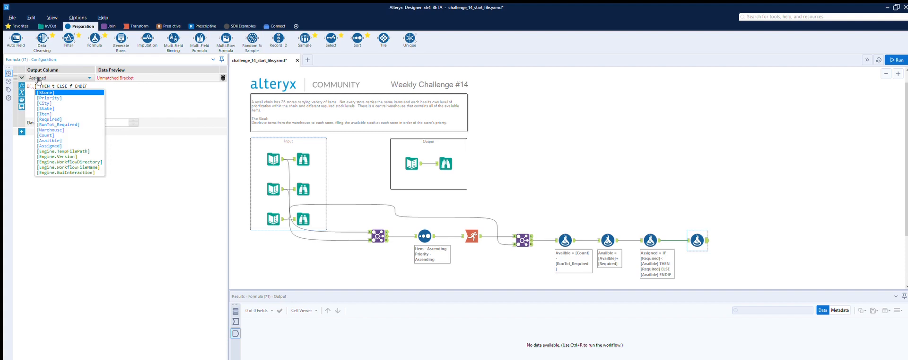
{"action": "left_click", "coordinate": [54, 145]}
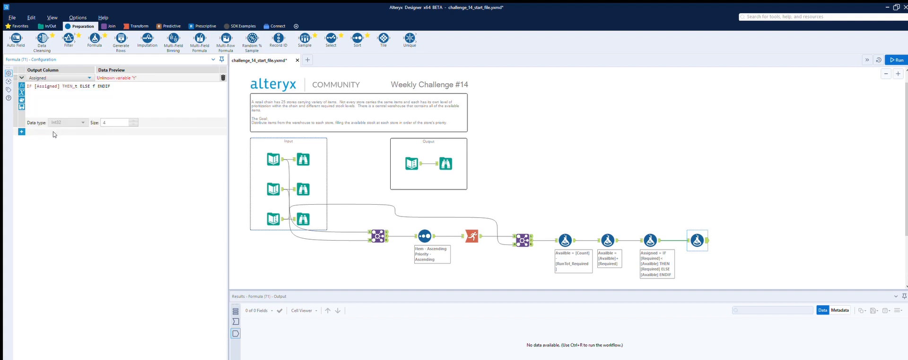
{"action": "type", "text": ","}
{"action": "key", "text": "BackSpace"}
{"action": "type", "text": "<0"}
- Complete the expression to return 0 after THEN and [Assigned] after ELSE, and run the workflow
{"action": "key", "text": "BackSpace"}
{"action": "type", "text": "0"}
{"action": "key", "text": "BackSpace"}
{"action": "type", "text": "["}
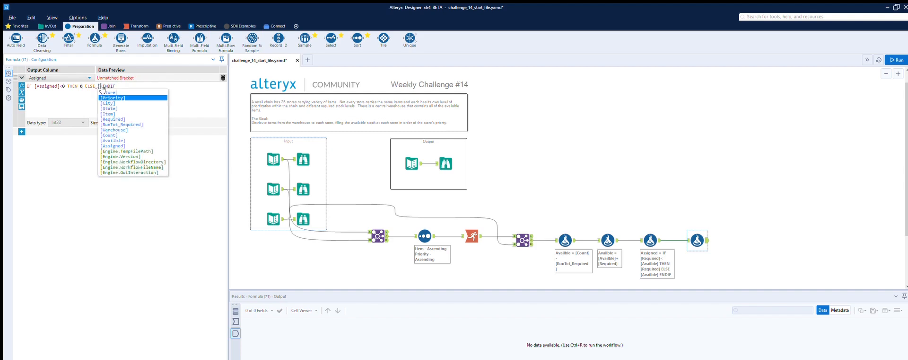
{"action": "left_click", "coordinate": [112, 145]}
{"action": "left_click", "coordinate": [722, 139]}
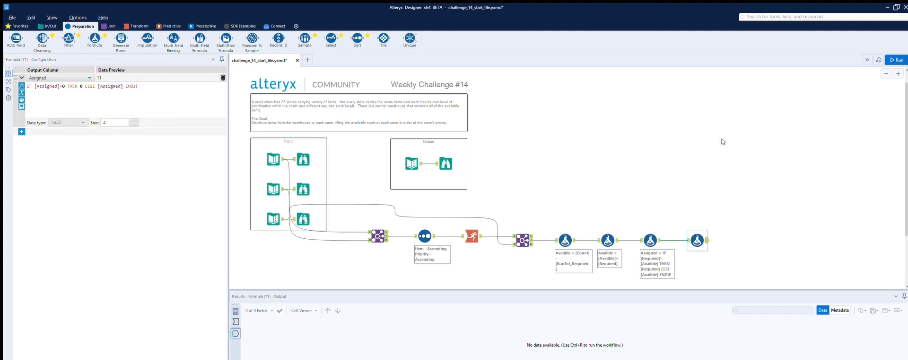
{"action": "left_click", "coordinate": [897, 60]}
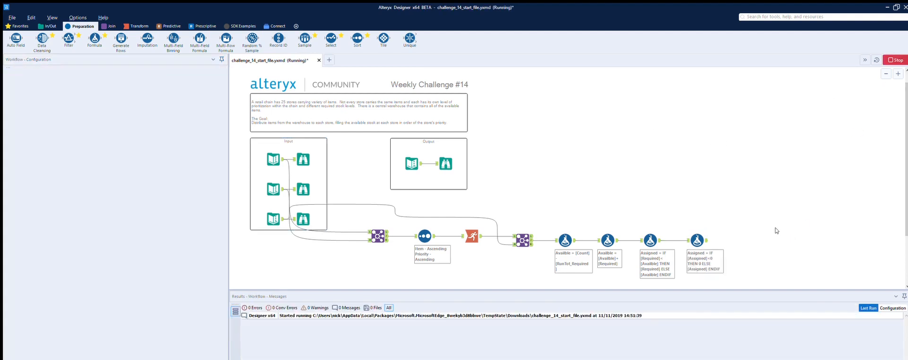
- Examine the Assigned values across items in the output of the new formula
{"action": "left_click", "coordinate": [708, 232]}
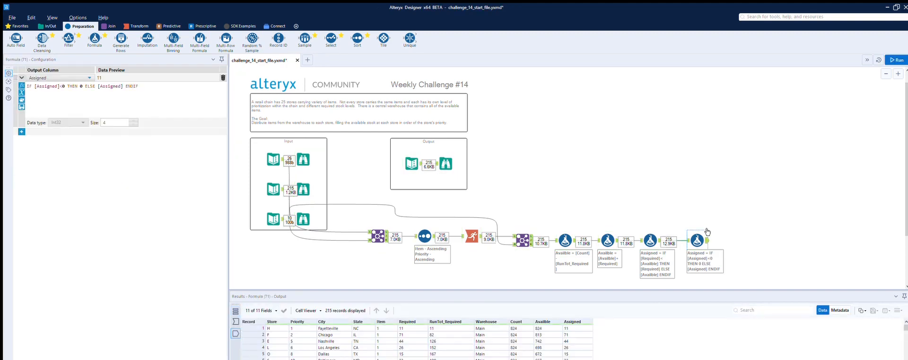
{"action": "scroll", "coordinate": [571, 325], "scroll_direction": "down", "scroll_amount": 15}
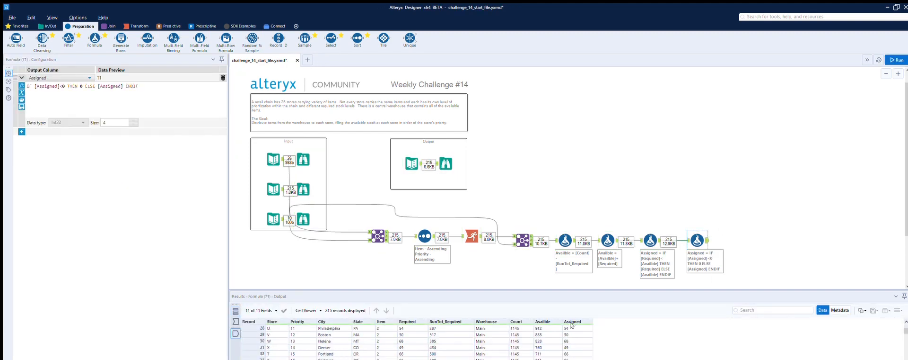
{"action": "scroll", "coordinate": [571, 325], "scroll_direction": "down", "scroll_amount": 20}
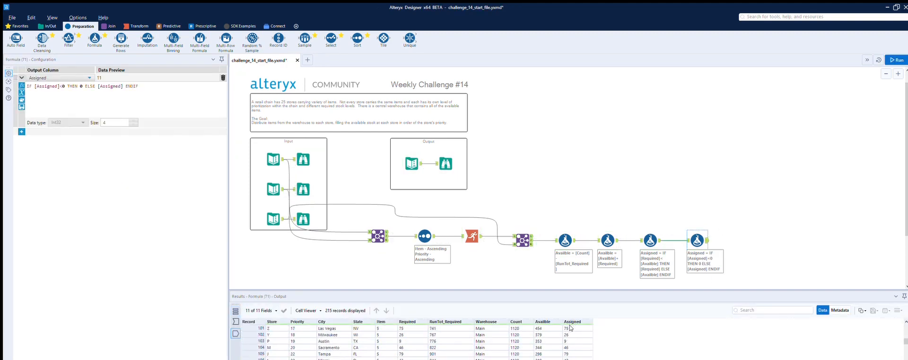
{"action": "scroll", "coordinate": [571, 326], "scroll_direction": "down", "scroll_amount": 2}
{"action": "scroll", "coordinate": [571, 326], "scroll_direction": "up", "scroll_amount": 2}
{"action": "scroll", "coordinate": [571, 326], "scroll_direction": "up", "scroll_amount": 1}
{"action": "scroll", "coordinate": [573, 338], "scroll_direction": "up", "scroll_amount": 6}
{"action": "scroll", "coordinate": [574, 338], "scroll_direction": "up", "scroll_amount": 2}
- Add a Sort tool after the last formula and check the record order in the expected output
{"action": "left_click_drag", "start_coordinate": [357, 39], "coordinate": [747, 237]}
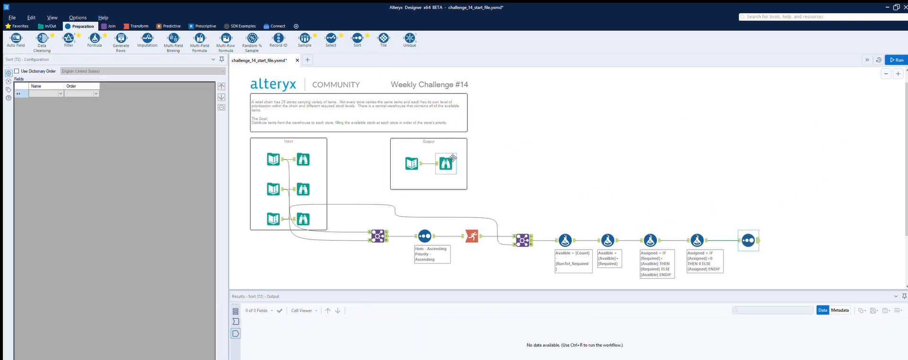
{"action": "left_click", "coordinate": [457, 160]}
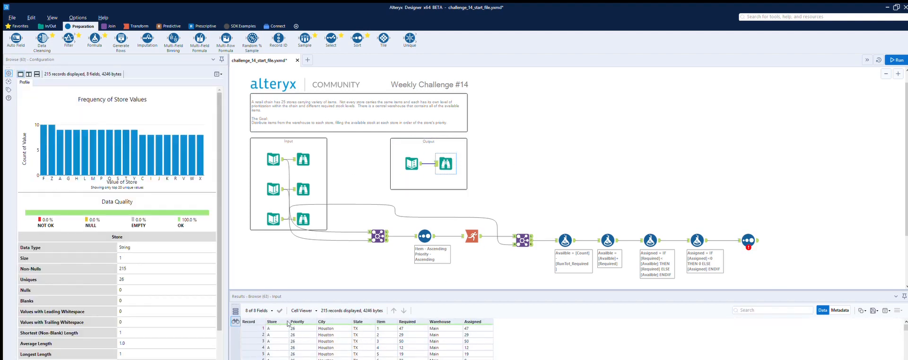
{"action": "scroll", "coordinate": [277, 320], "scroll_direction": "down", "scroll_amount": 11}
{"action": "scroll", "coordinate": [277, 321], "scroll_direction": "up", "scroll_amount": 11}
- Configure the final Sort tool to sort by Store ascending and then by Item ascending
{"action": "left_click", "coordinate": [749, 237]}
{"action": "left_click", "coordinate": [49, 94]}
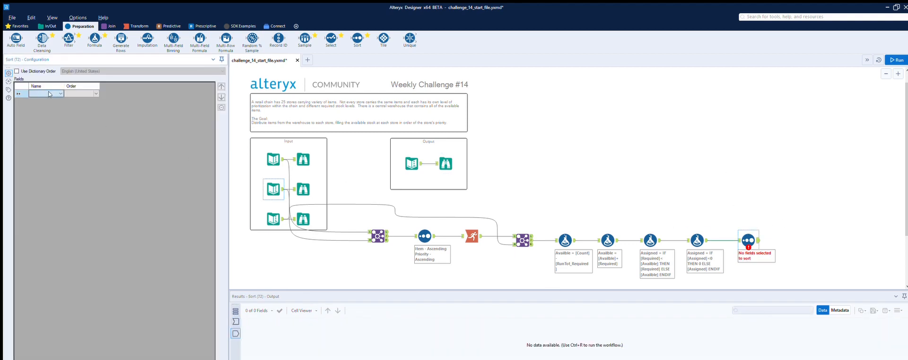
{"action": "left_click", "coordinate": [46, 97]}
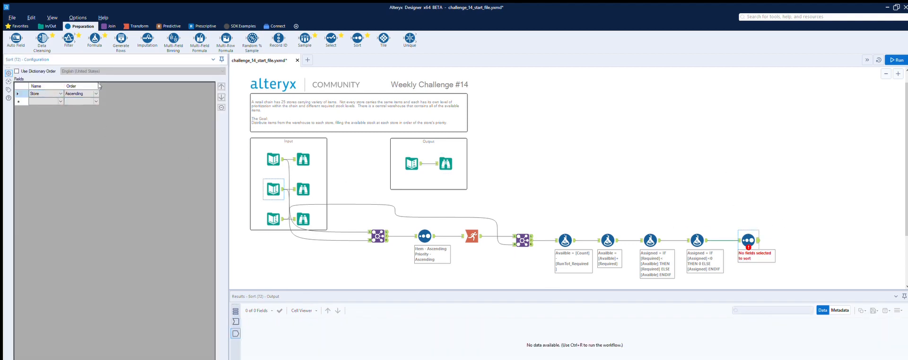
{"action": "left_click", "coordinate": [58, 99]}
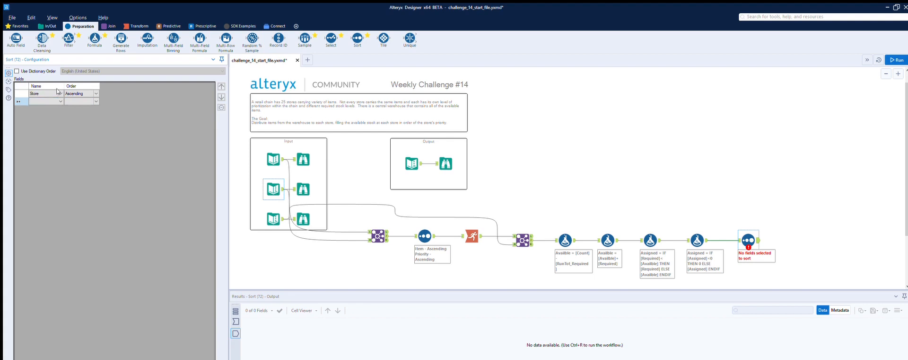
{"action": "left_click", "coordinate": [48, 115]}
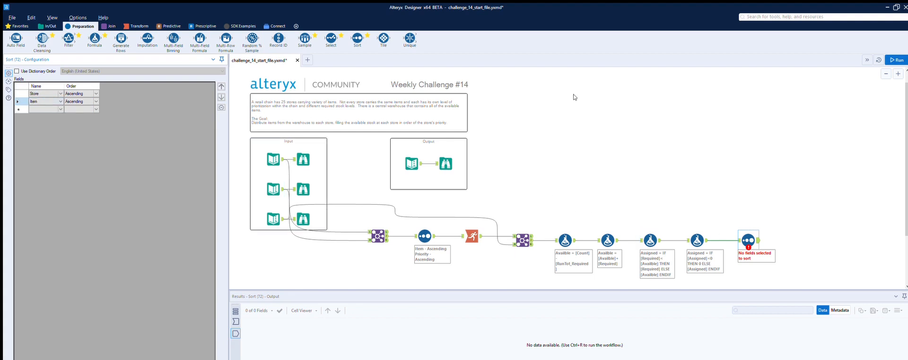
- Insert a Select tool before the final Sort, exclude the Availble, Count and RunTot_Required fields, and run the workflow
{"action": "left_click_drag", "start_coordinate": [332, 41], "coordinate": [728, 235]}
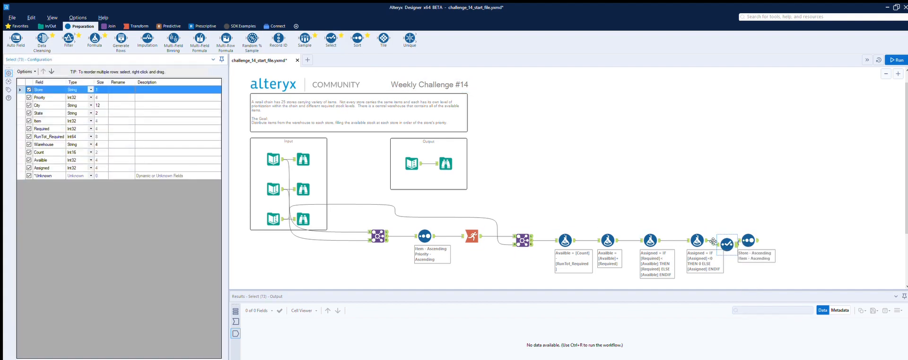
{"action": "left_click", "coordinate": [29, 160]}
{"action": "left_click", "coordinate": [29, 152]}
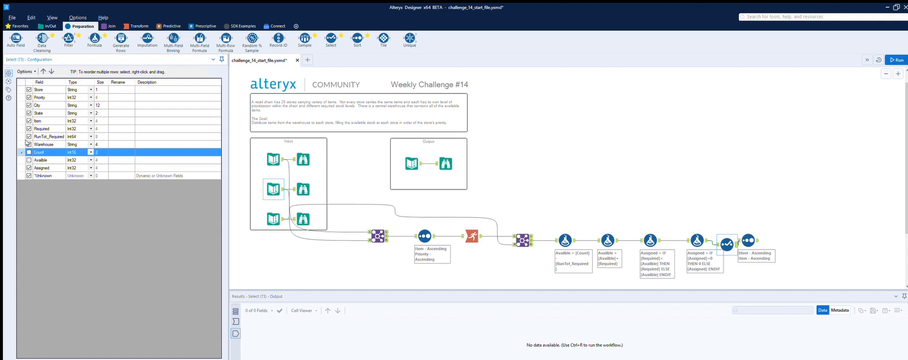
{"action": "left_click", "coordinate": [28, 136]}
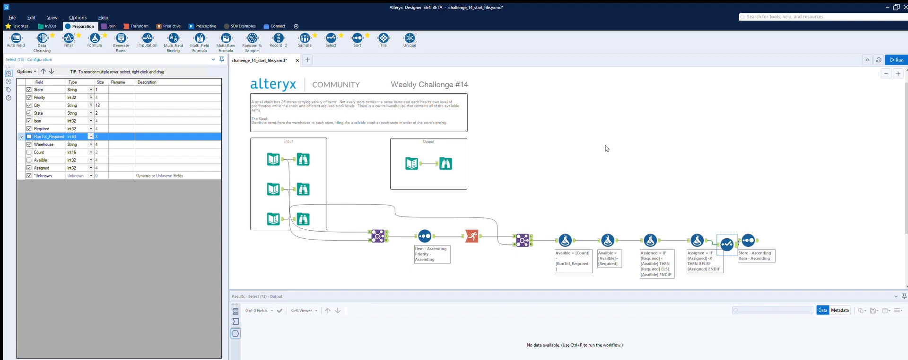
{"action": "left_click", "coordinate": [897, 60]}
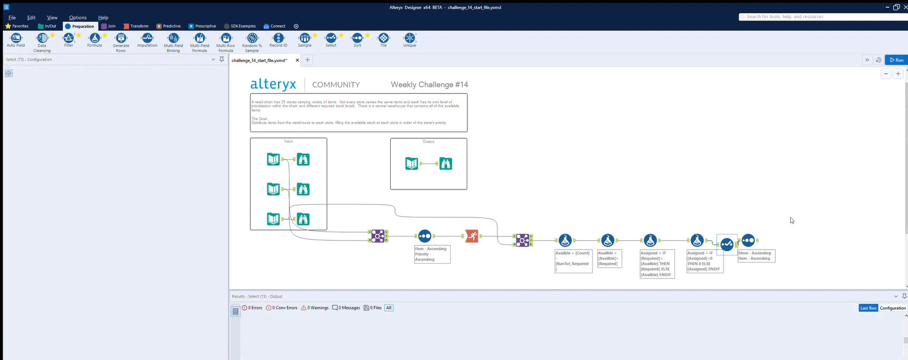
- Compare the final Sort tool's records with the expected output across several stores and items
{"action": "left_click", "coordinate": [758, 232]}
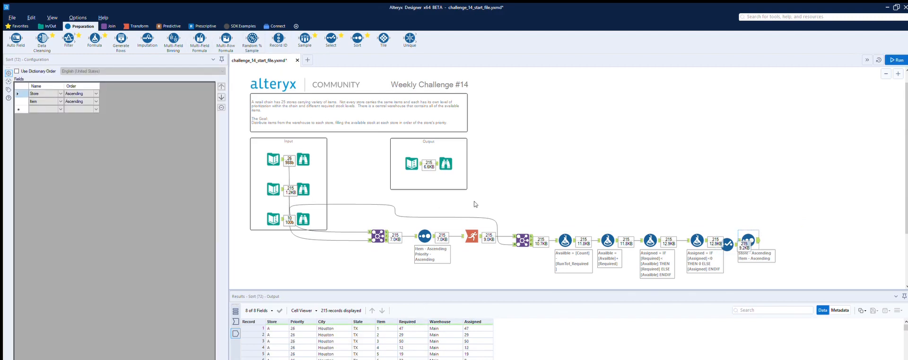
{"action": "left_click", "coordinate": [447, 158]}
{"action": "left_click", "coordinate": [758, 232]}
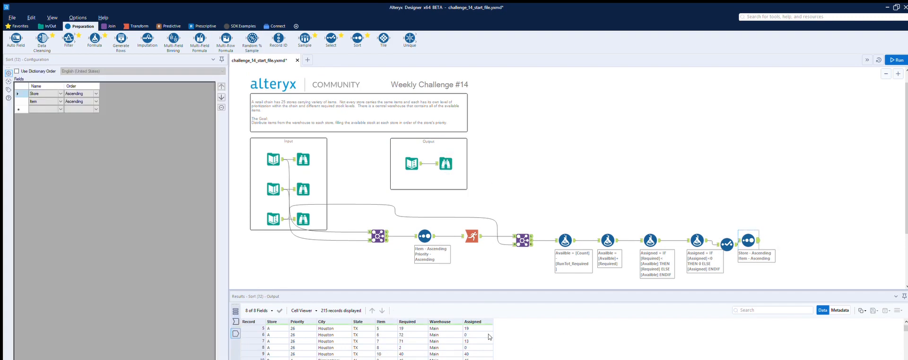
{"action": "left_click", "coordinate": [452, 157]}
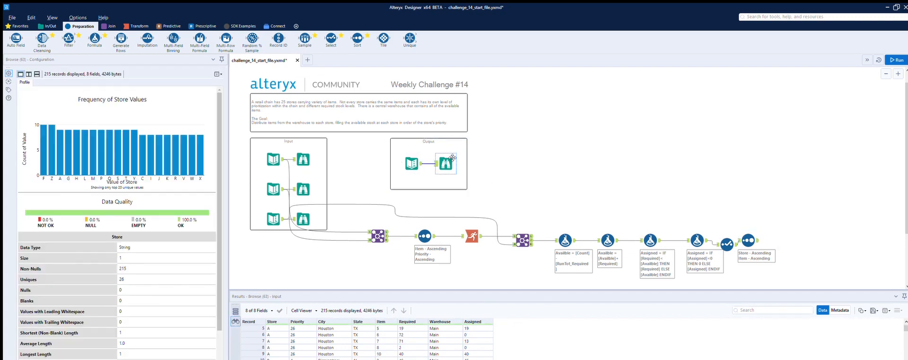
{"action": "left_click", "coordinate": [749, 237]}
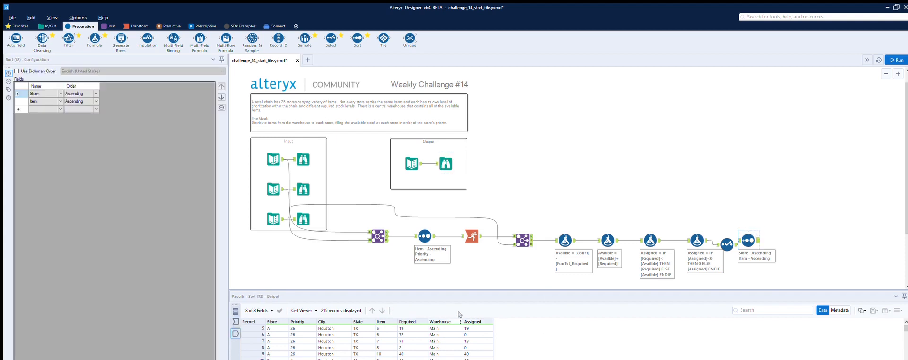
{"action": "scroll", "coordinate": [469, 330], "scroll_direction": "down", "scroll_amount": 6}
{"action": "scroll", "coordinate": [468, 329], "scroll_direction": "down", "scroll_amount": 2}
{"action": "left_click", "coordinate": [449, 162]}
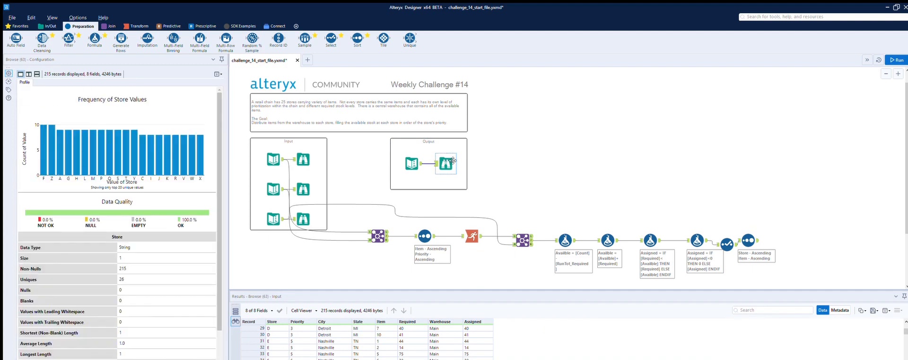
{"action": "left_click", "coordinate": [749, 240]}
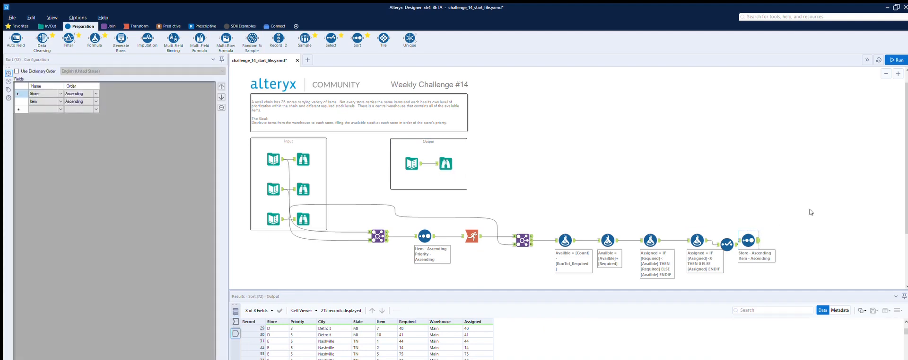